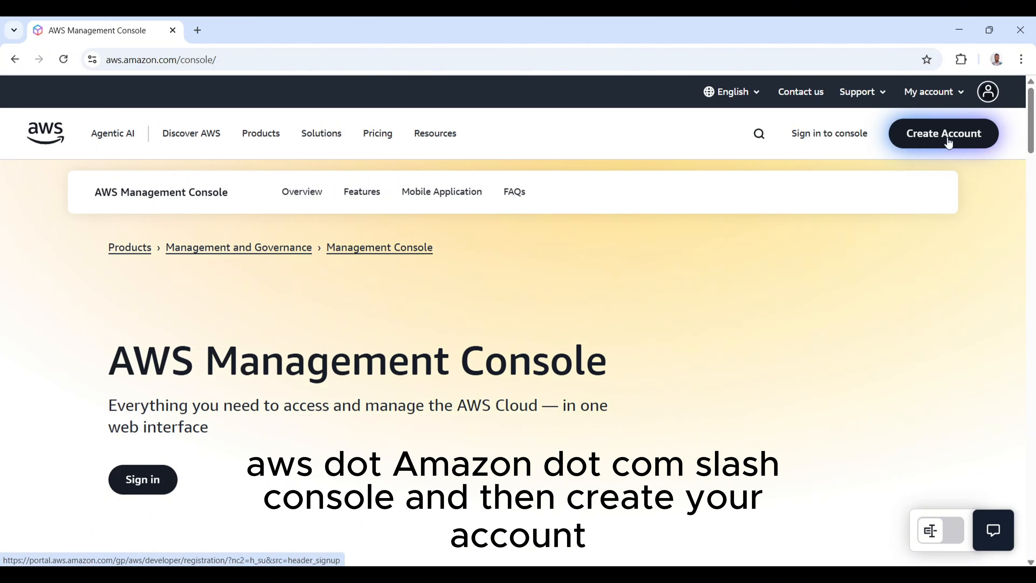
Open the AWS sign-in page and submit the root user's account email to access the console
left_click(944, 136)
scroll(288, 339, "down", 1)
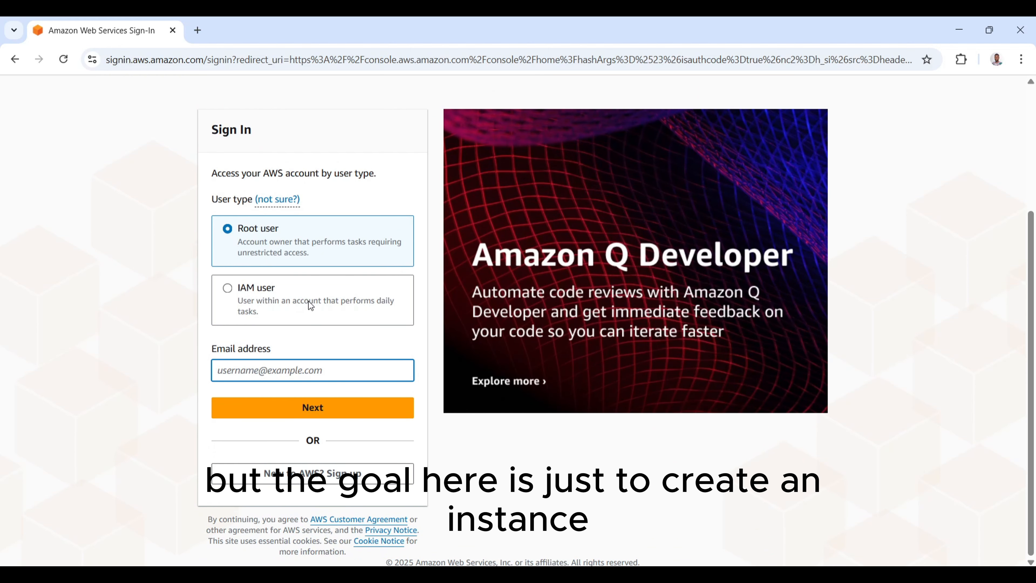
left_click(329, 365)
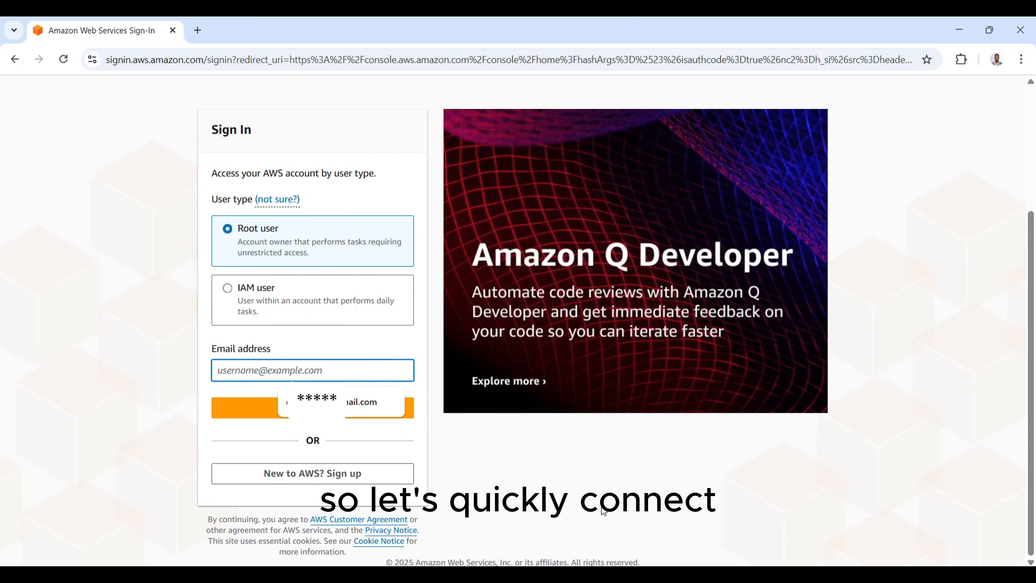
left_click(308, 405)
left_click(307, 414)
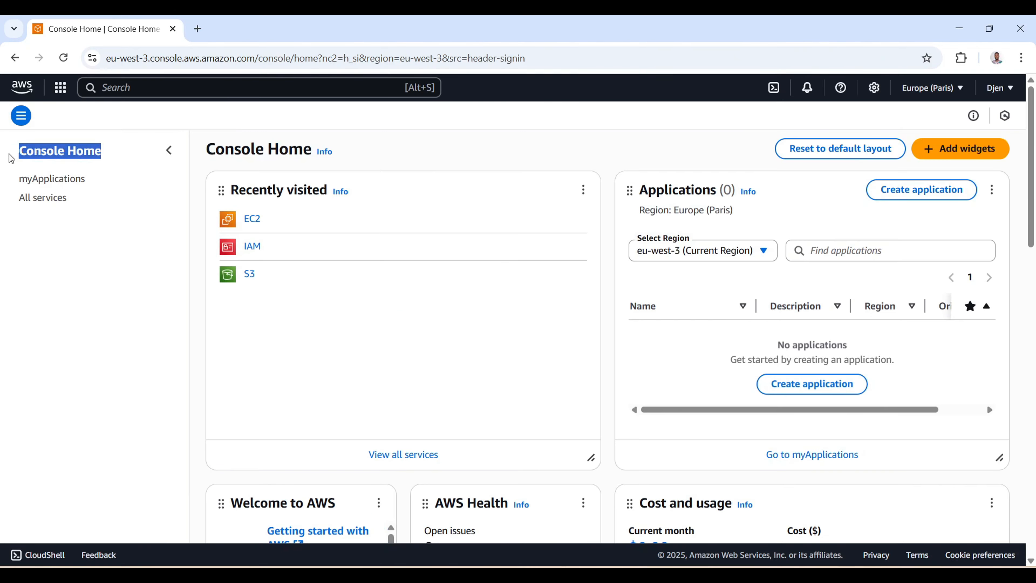
Open the EC2 service from the Compute category of the full AWS services list
left_click(76, 215)
left_click(48, 199)
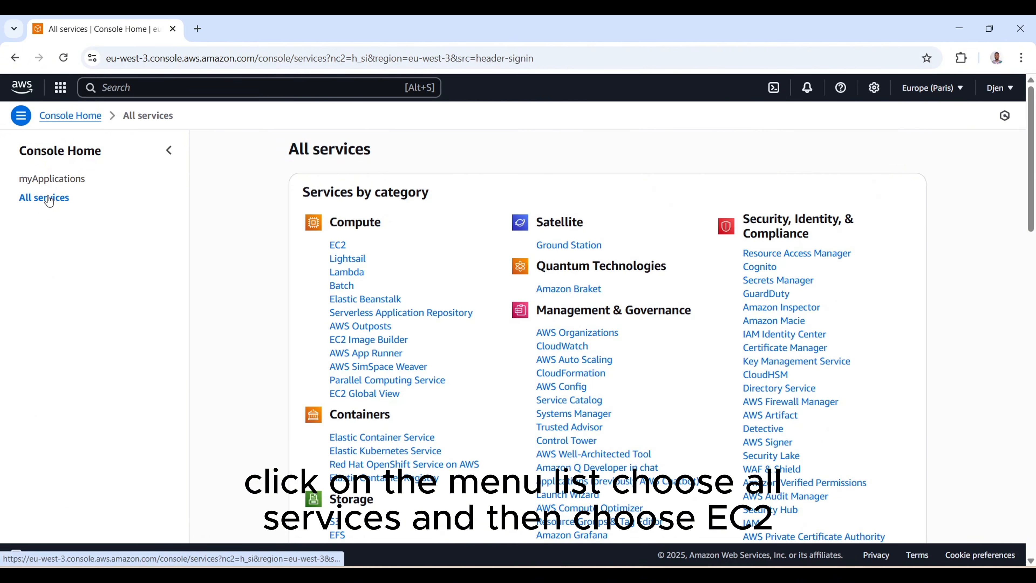
left_click(339, 245)
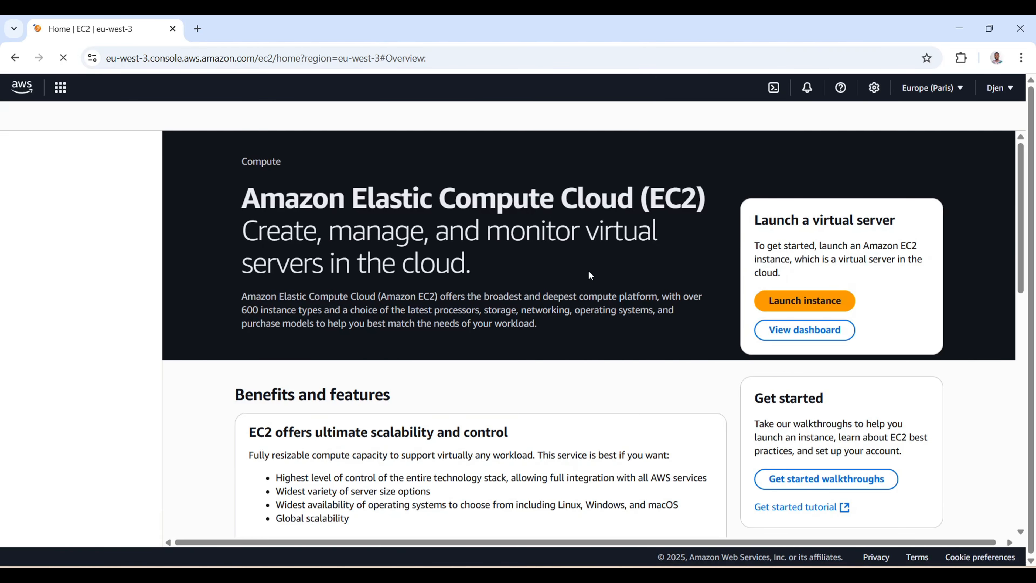
Start launching a new EC2 instance and name it "Stock app"
left_click_drag(355, 192, 597, 203)
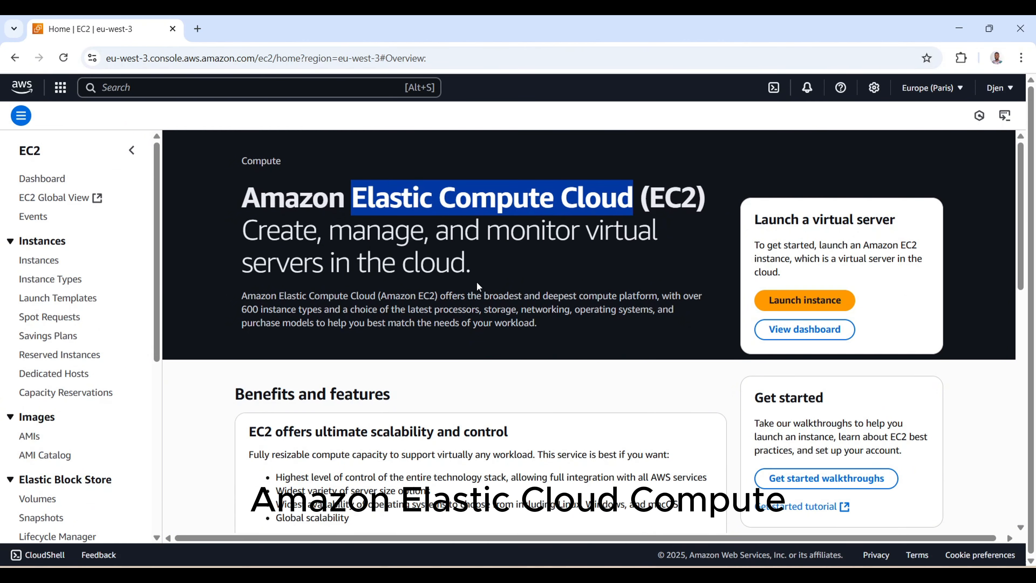
scroll(635, 256, "down", 2)
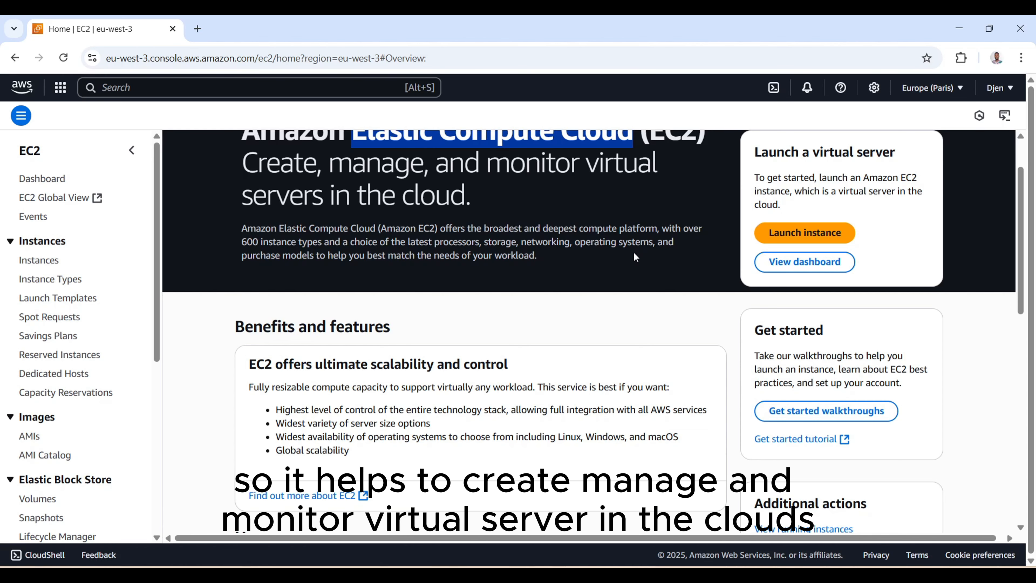
scroll(673, 269, "up", 2)
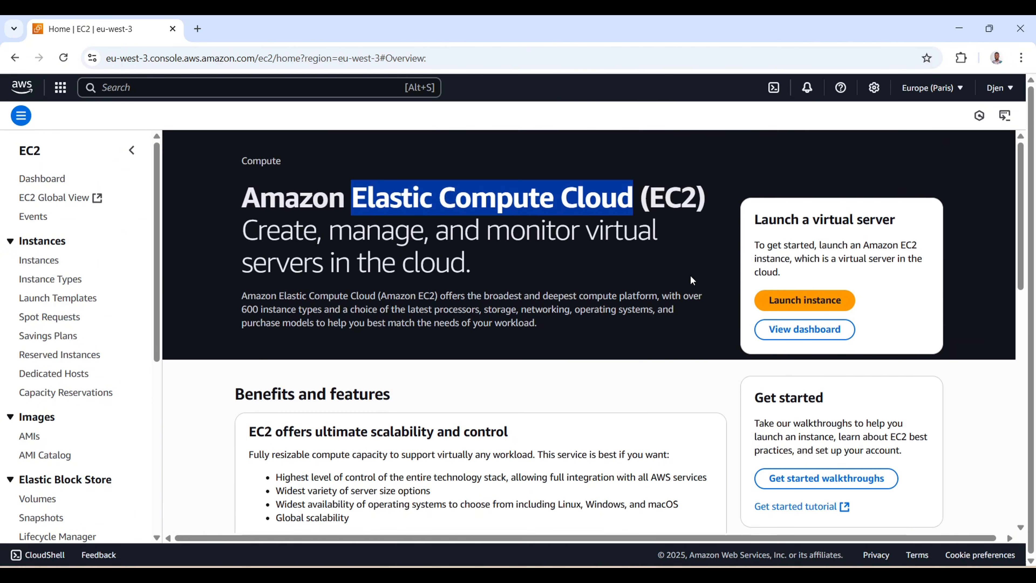
left_click(788, 301)
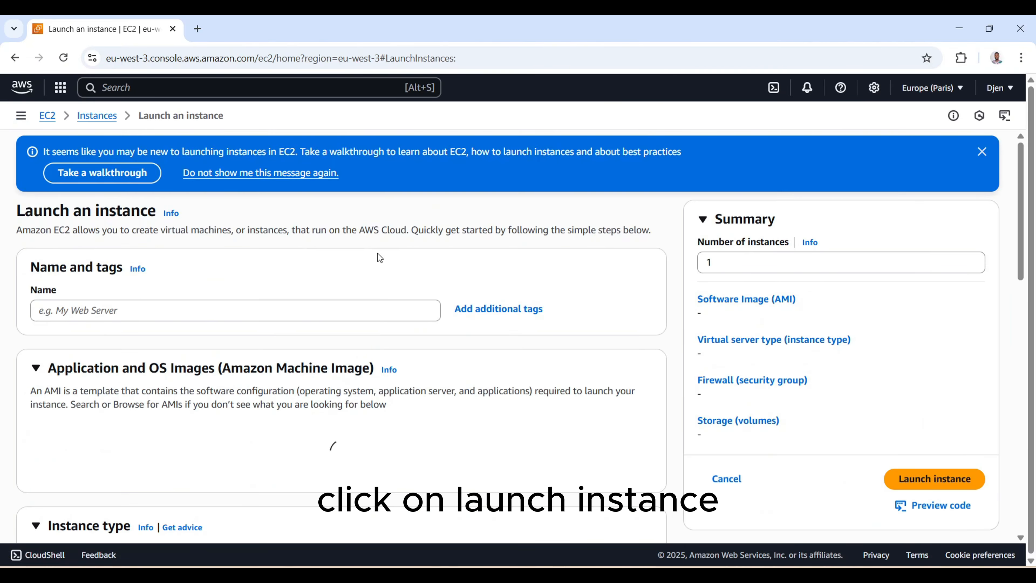
left_click(209, 310)
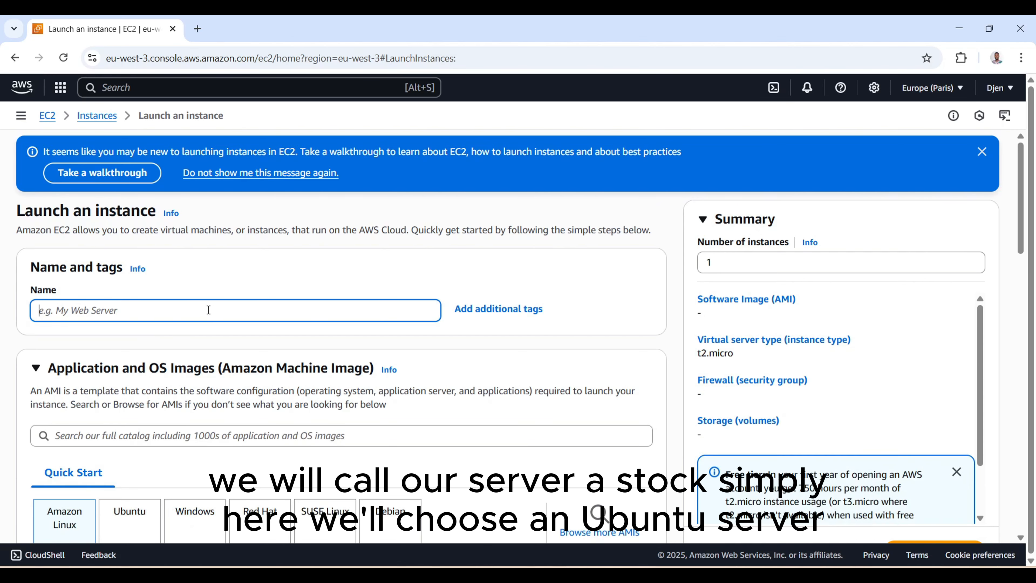
type("Stock app")
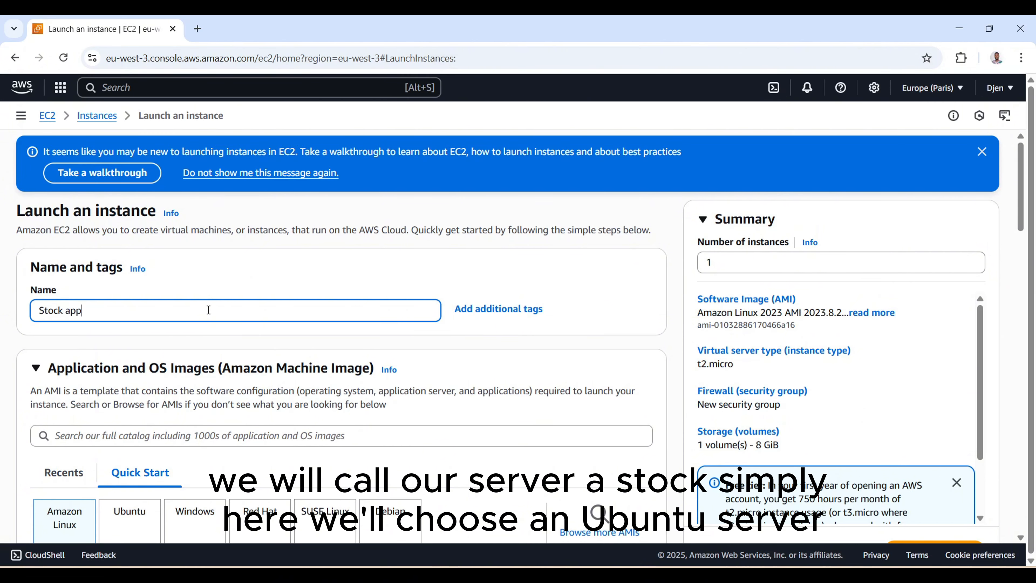
Choose the free-tier Ubuntu Server 24.04 LTS (HVM), SSD Volume Type image and the t2.micro instance type
scroll(238, 312, "down", 5)
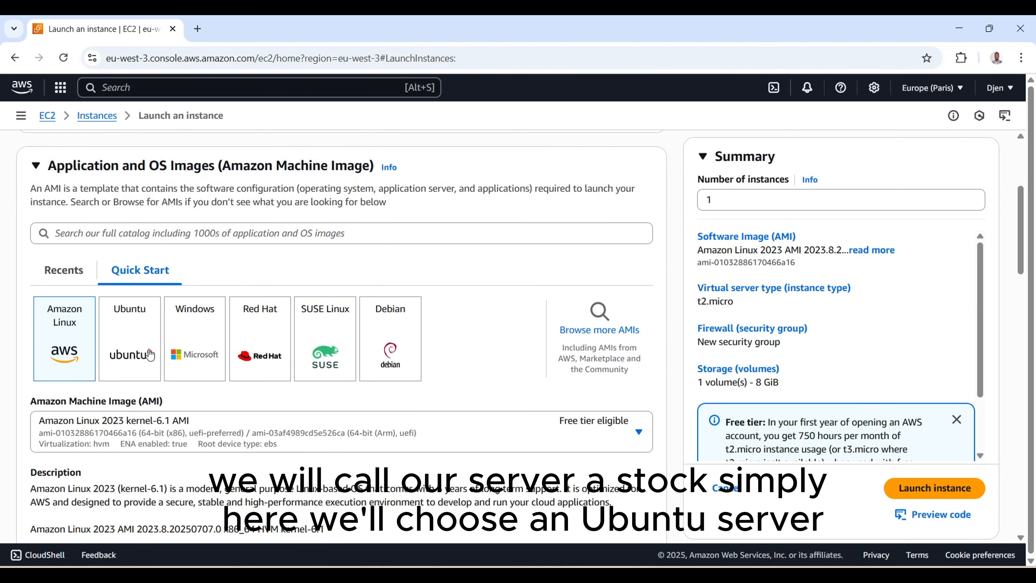
left_click(128, 340)
scroll(184, 418, "down", 2)
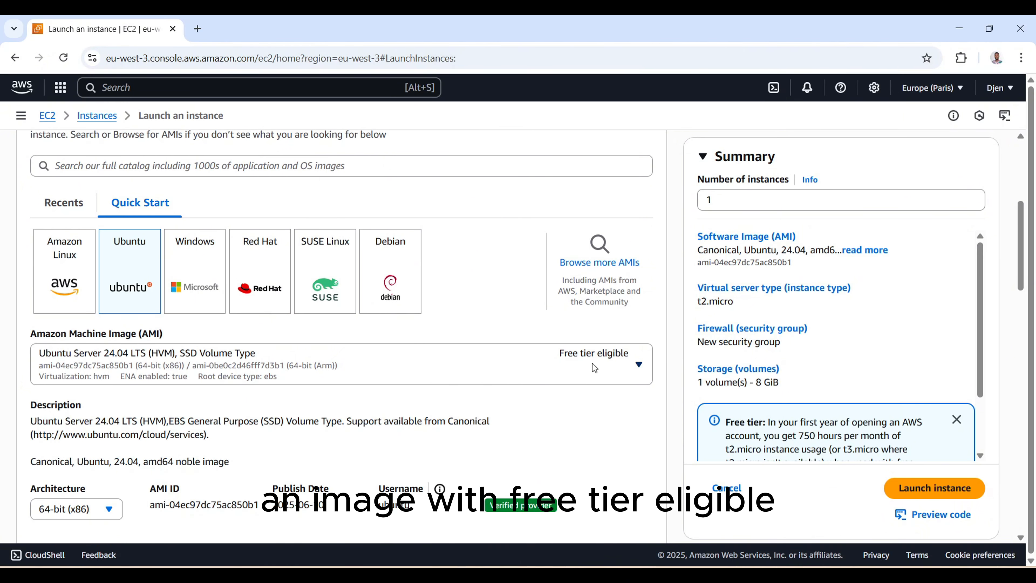
left_click(638, 366)
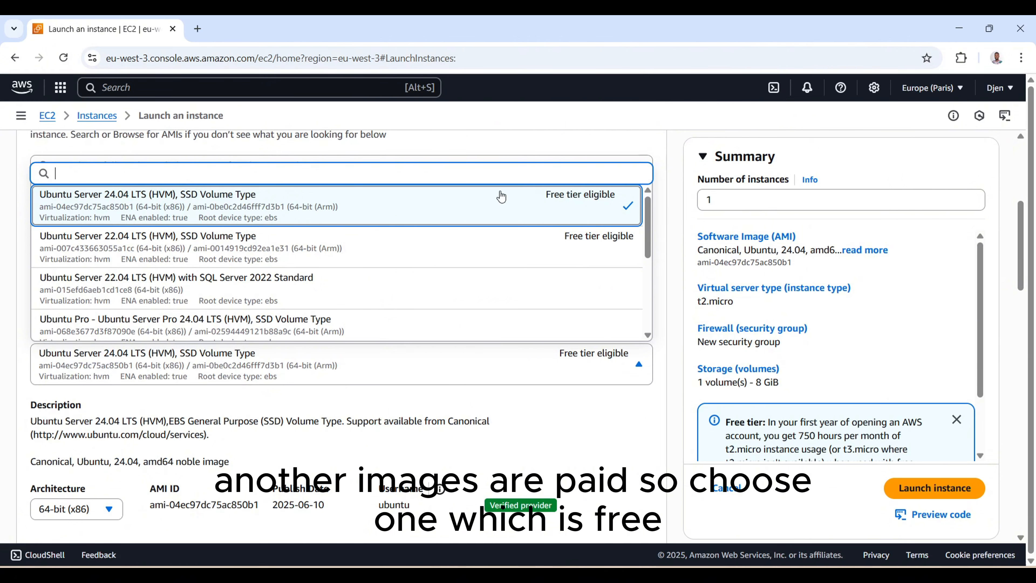
scroll(664, 422, "down", 8)
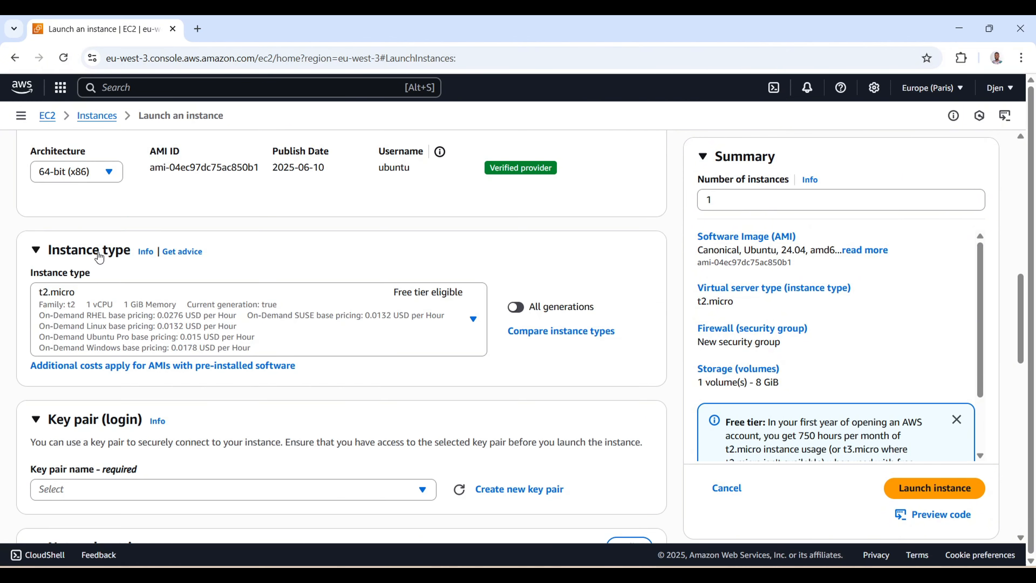
left_click(473, 319)
scroll(244, 378, "down", 2)
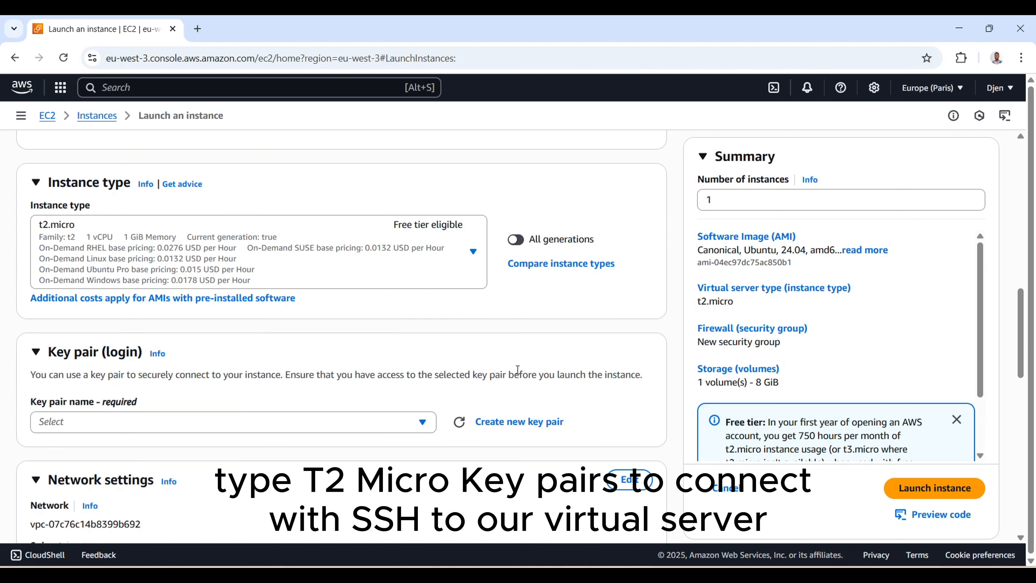
Create an RSA key pair named stock-app2 with the private key file in .ppk format
left_click(549, 429)
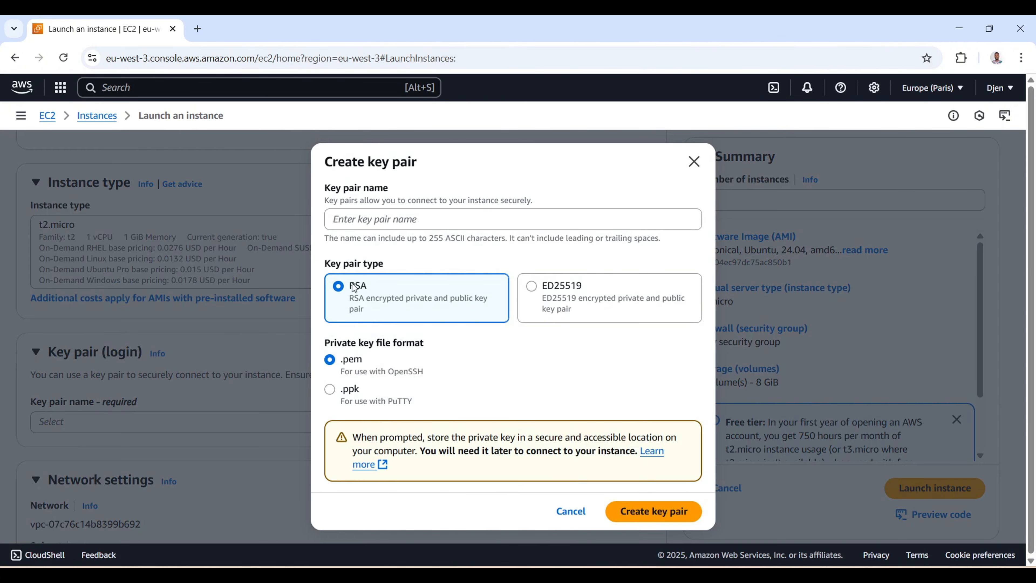
left_click(395, 220)
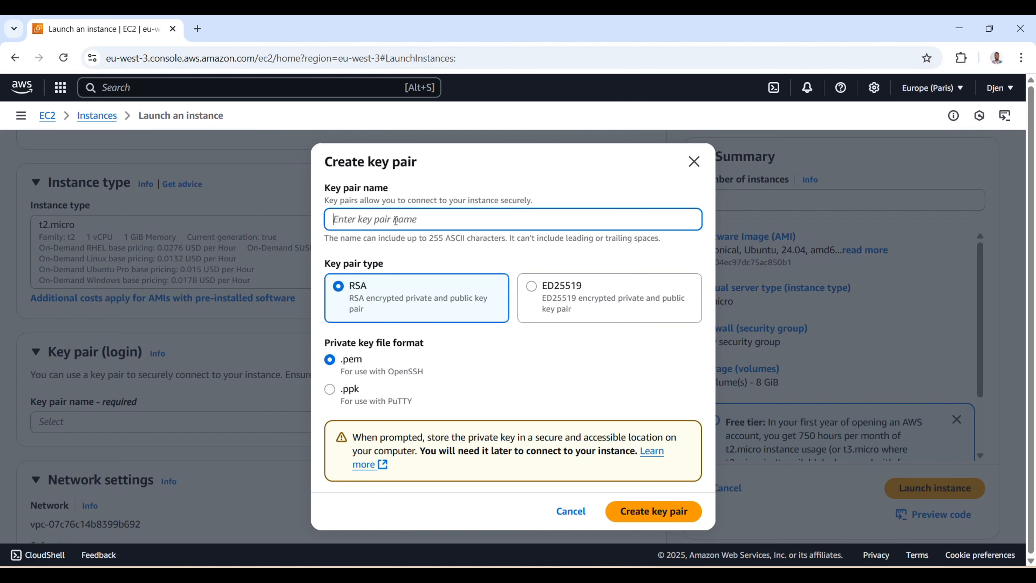
type("stock-app2")
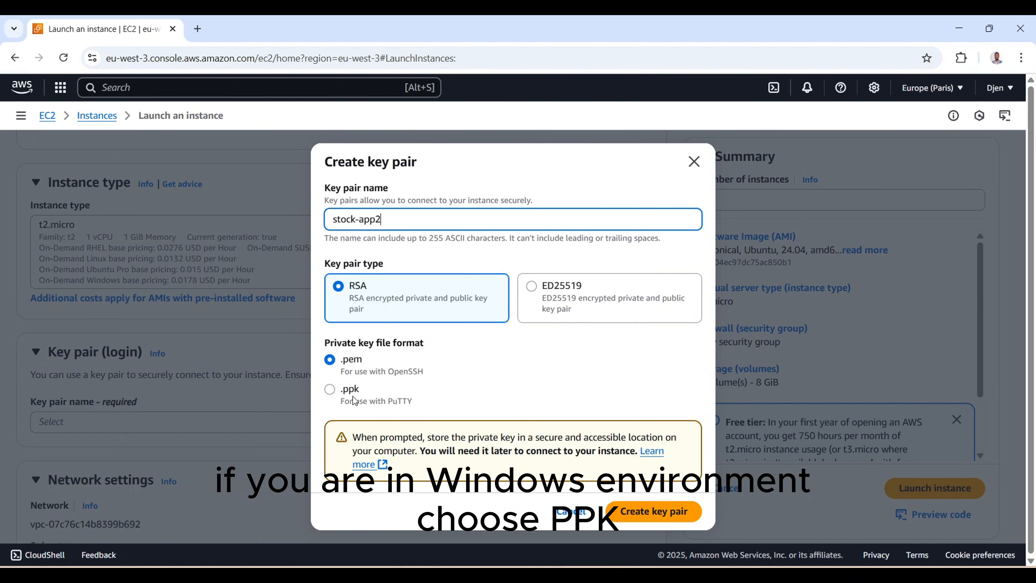
left_click(332, 390)
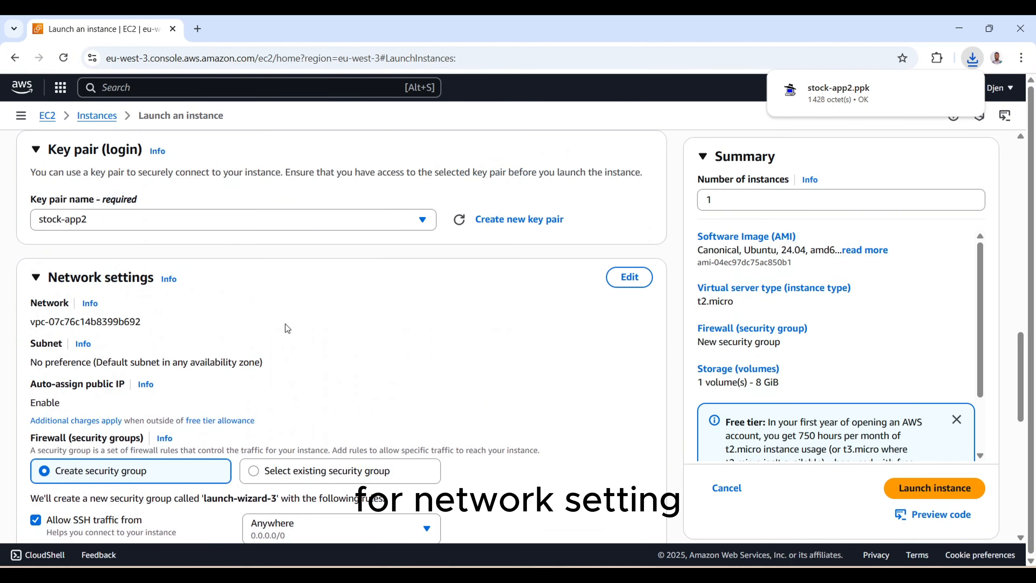
Allow HTTPS and HTTP traffic from the internet in the new security group of the network settings
scroll(285, 327, "down", 2)
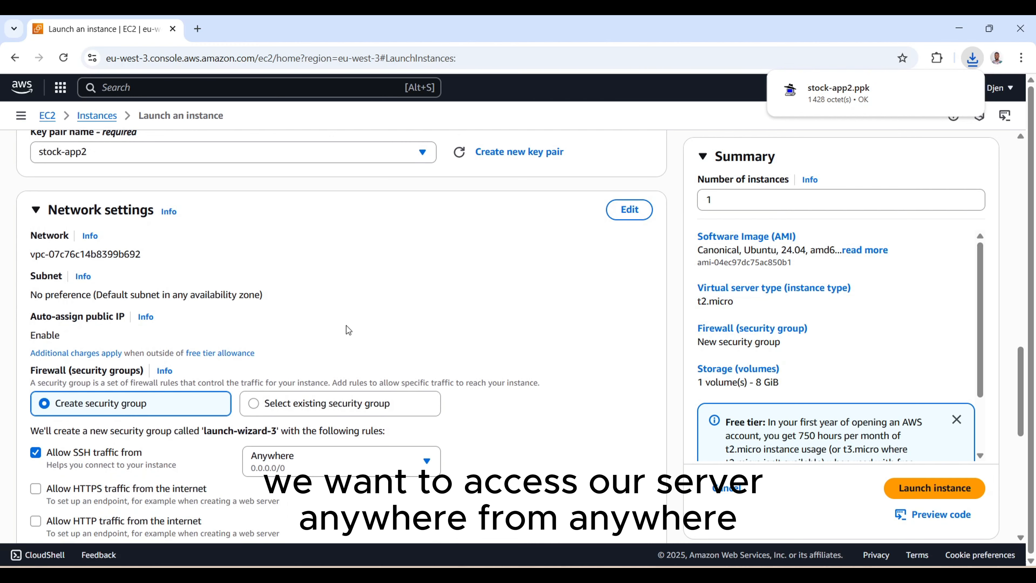
scroll(348, 327, "down", 4)
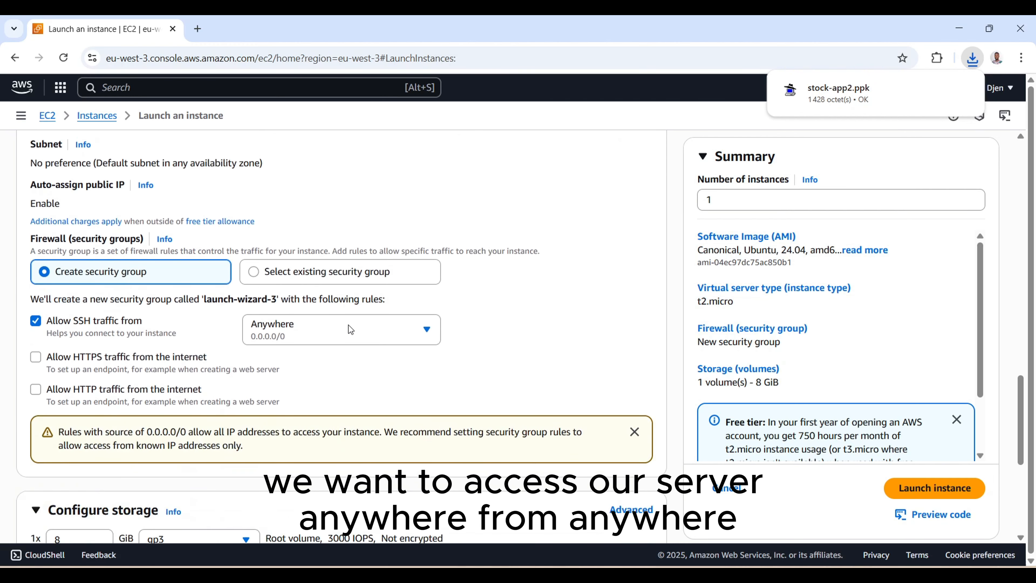
scroll(77, 340, "down", 2)
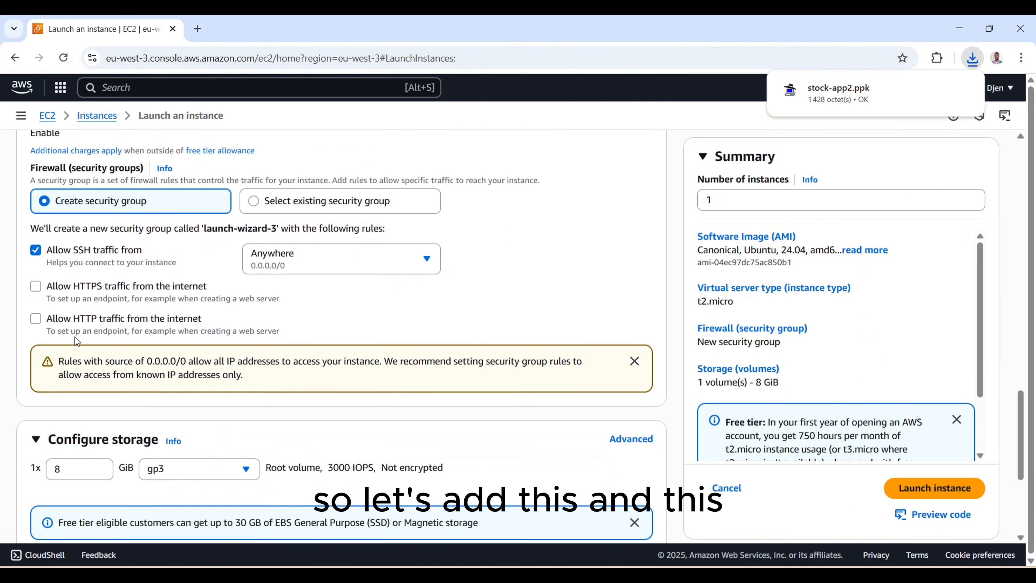
left_click(36, 288)
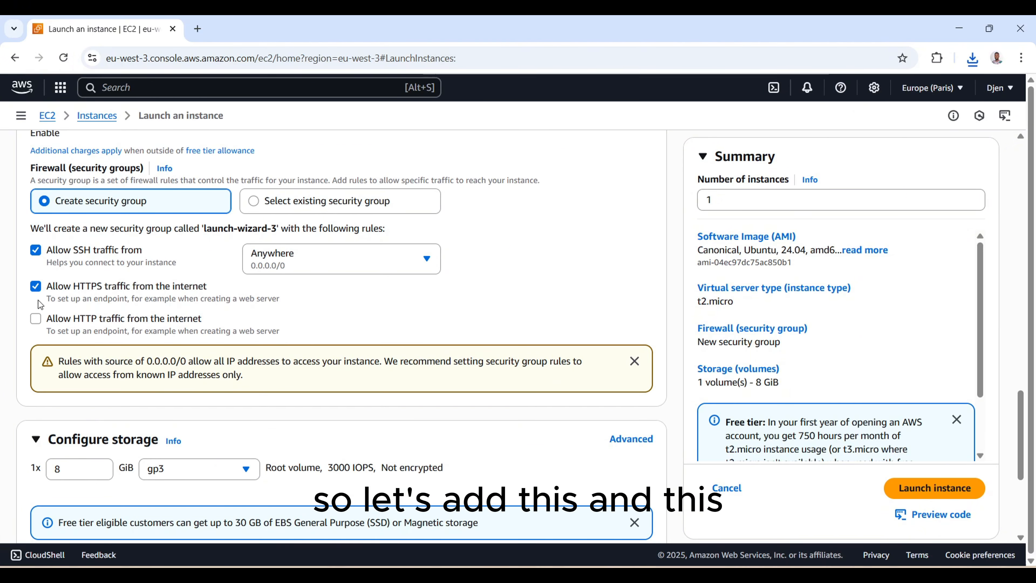
left_click(36, 322)
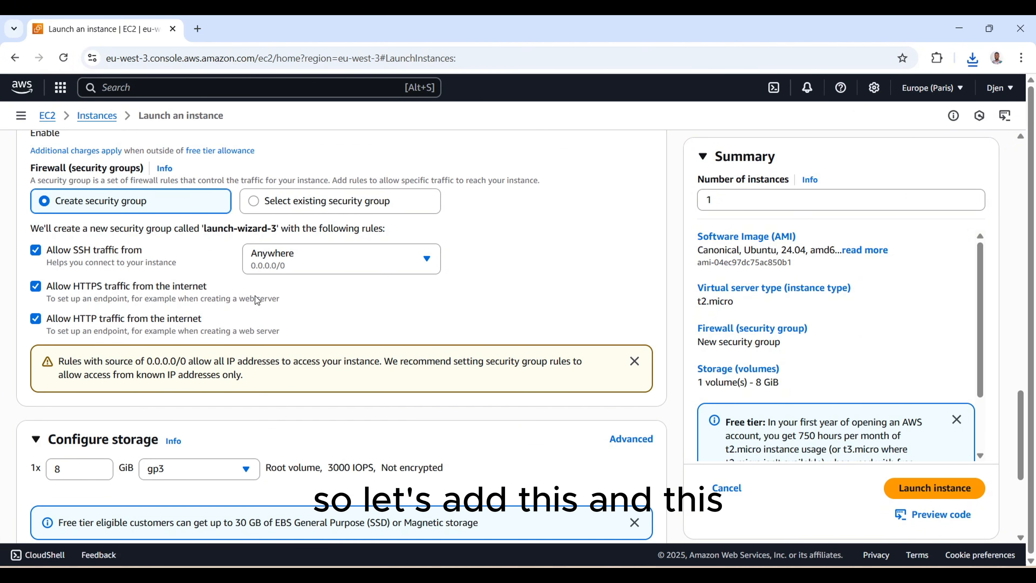
Launch the configured instance and open the EC2 instances list
scroll(208, 314, "down", 2)
scroll(259, 308, "up", 2)
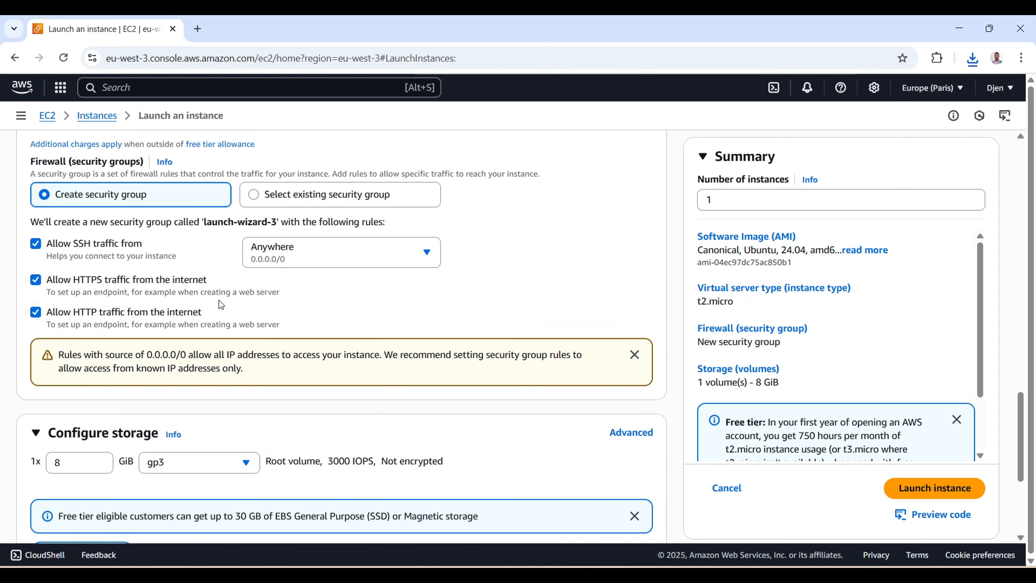
scroll(185, 374, "down", 5)
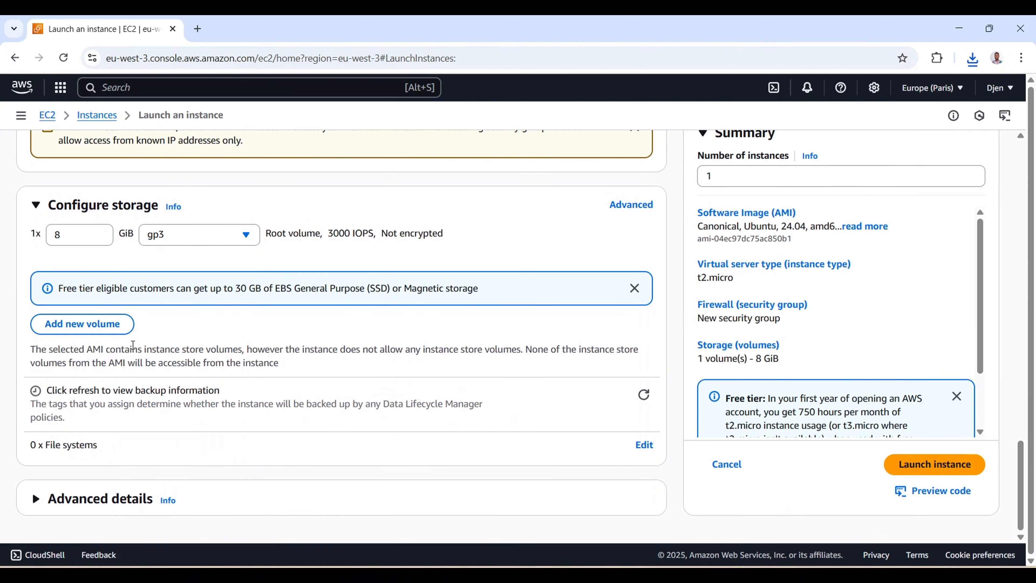
left_click(937, 465)
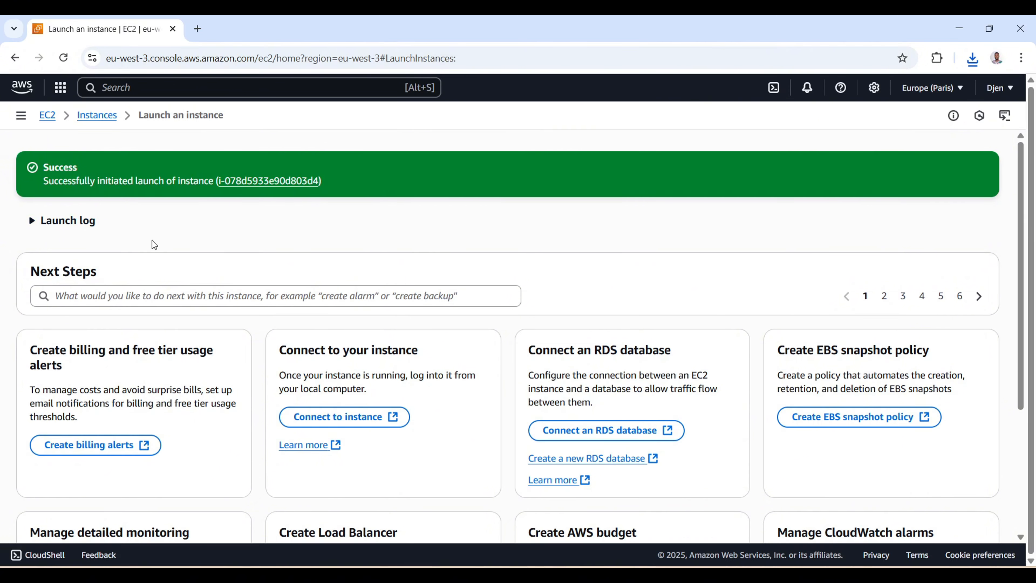
scroll(157, 269, "down", 5)
scroll(157, 269, "up", 5)
left_click(97, 116)
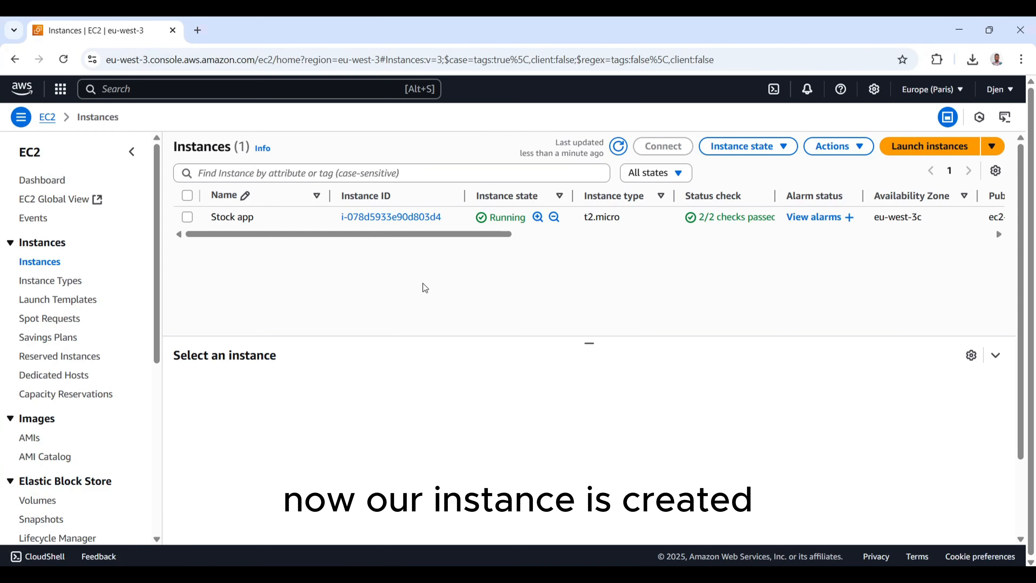
Select the Stock app instance and enlarge its details pane to examine the instance summary and public IPv4 address
left_click(187, 218)
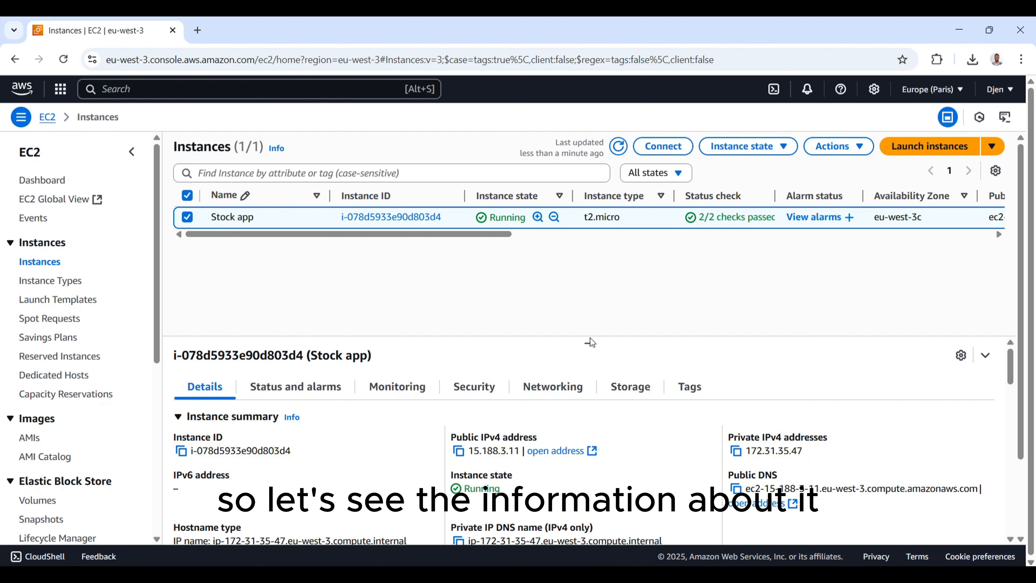
left_click_drag(590, 342, 597, 281)
scroll(262, 435, "down", 1)
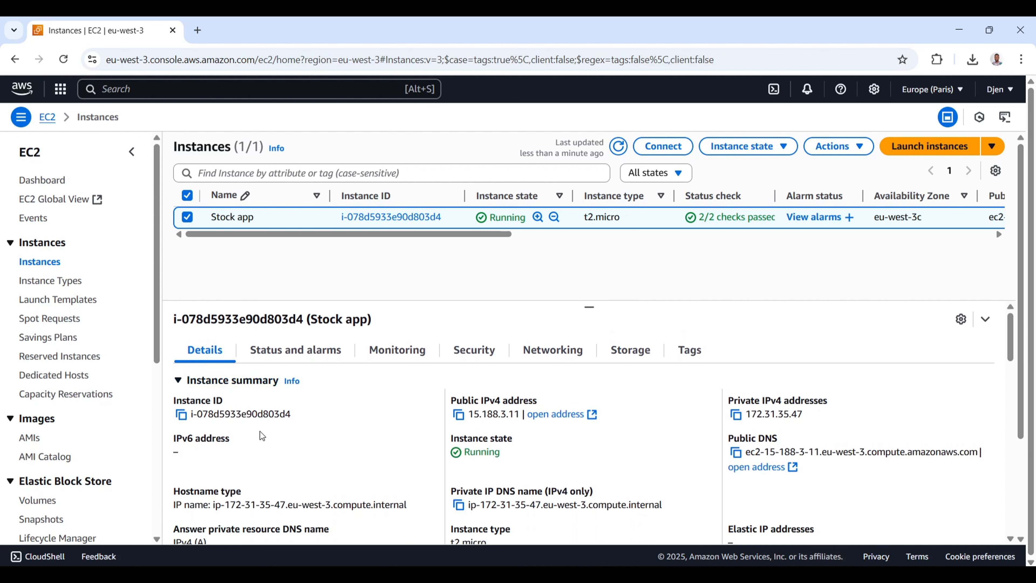
scroll(393, 392, "up", 1)
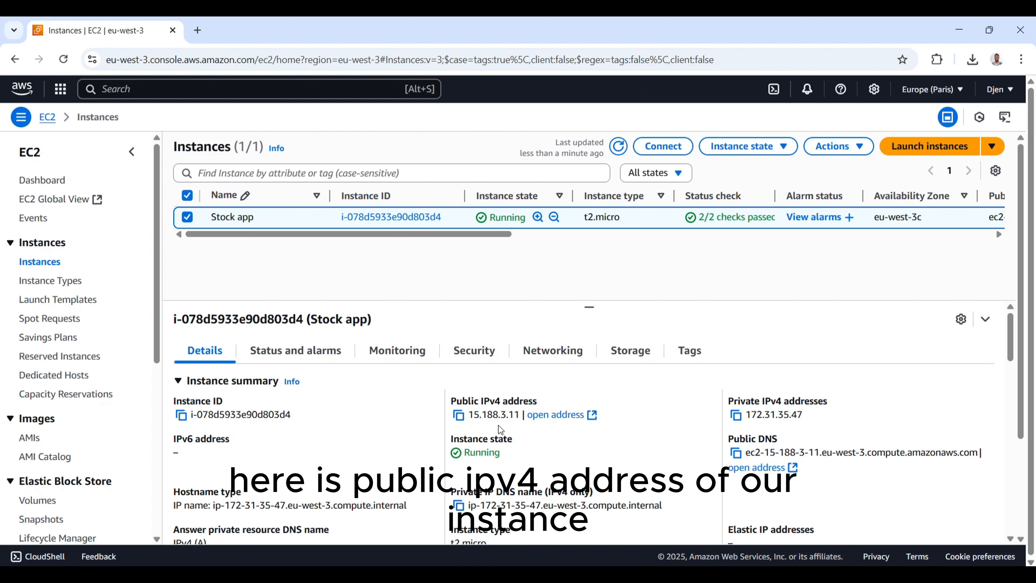
Open the instance's public IPv4 address in a new browser tab and retry it over HTTP instead of HTTPS
left_click(592, 414)
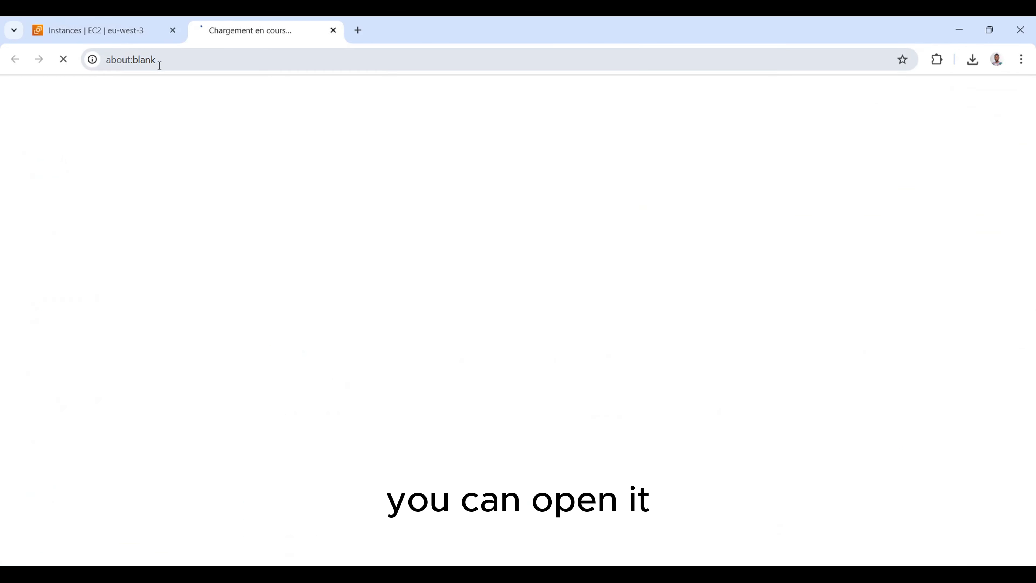
left_click(111, 59)
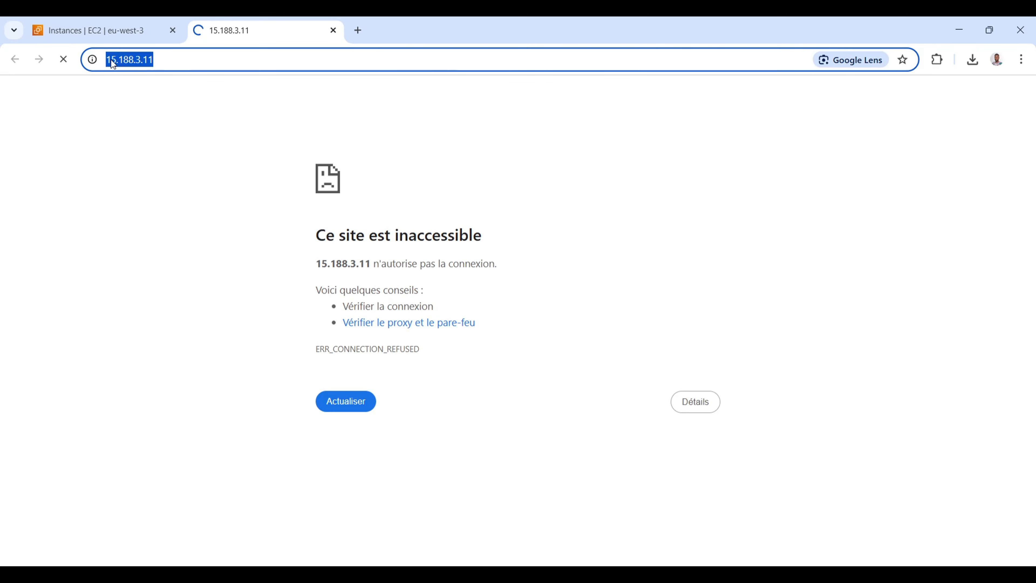
left_click(112, 60)
left_click(127, 68)
key("BackSpace")
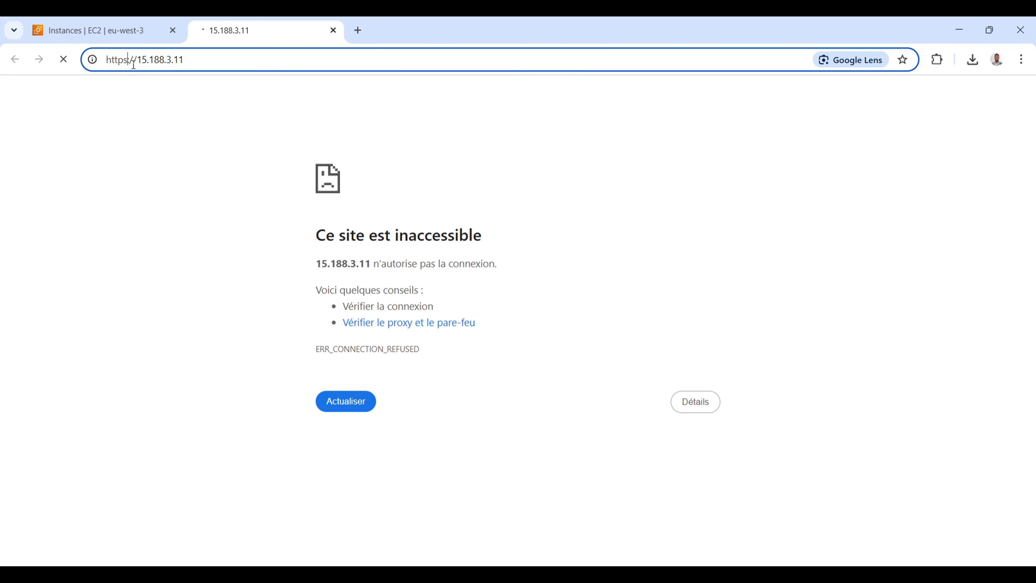
key("Return")
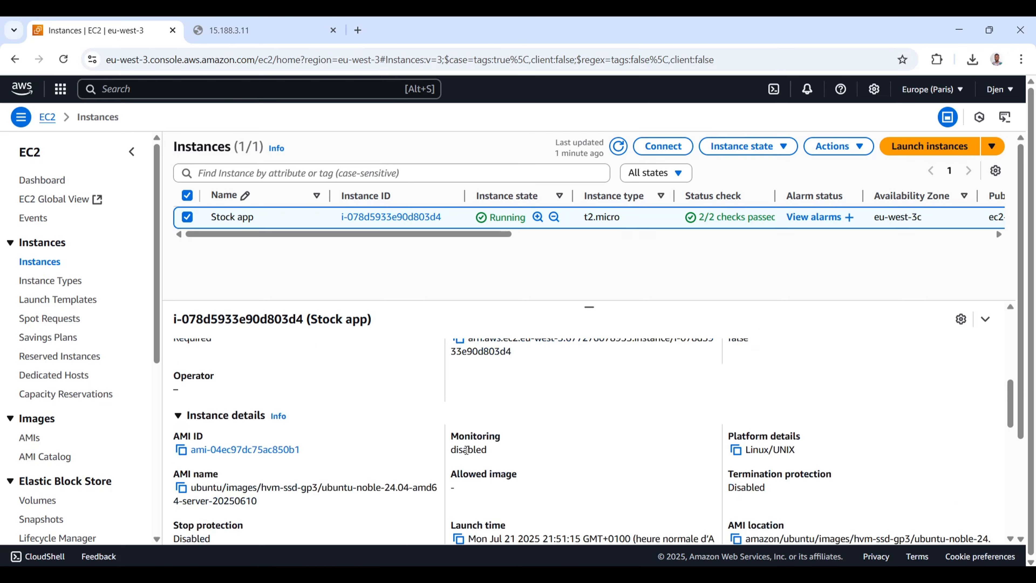
Examine the inbound and outbound rules of the Stock app instance's security group, including port ranges, sources and destinations
scroll(467, 449, "down", 5)
scroll(466, 449, "up", 5)
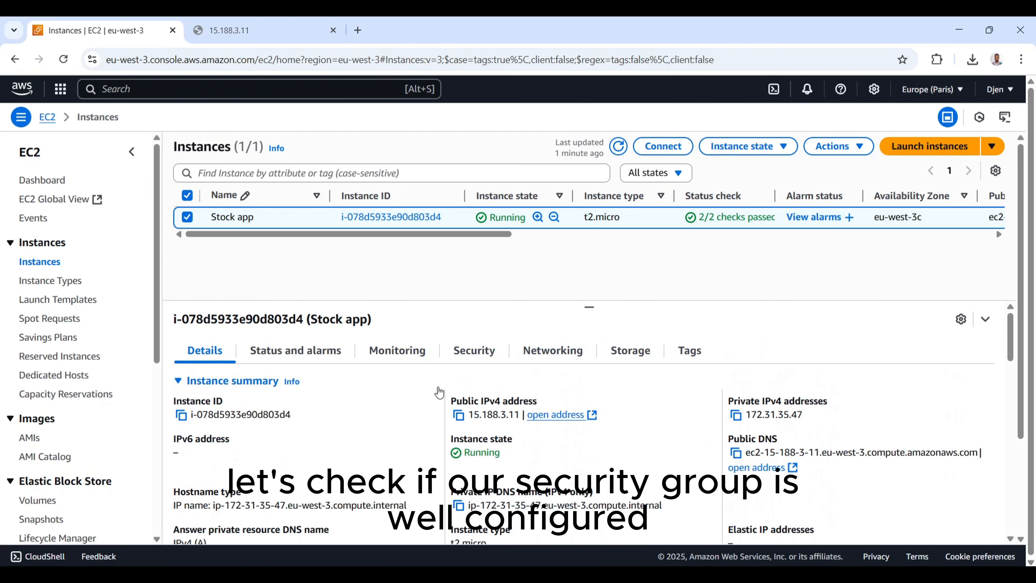
left_click(488, 356)
scroll(534, 428, "down", 5)
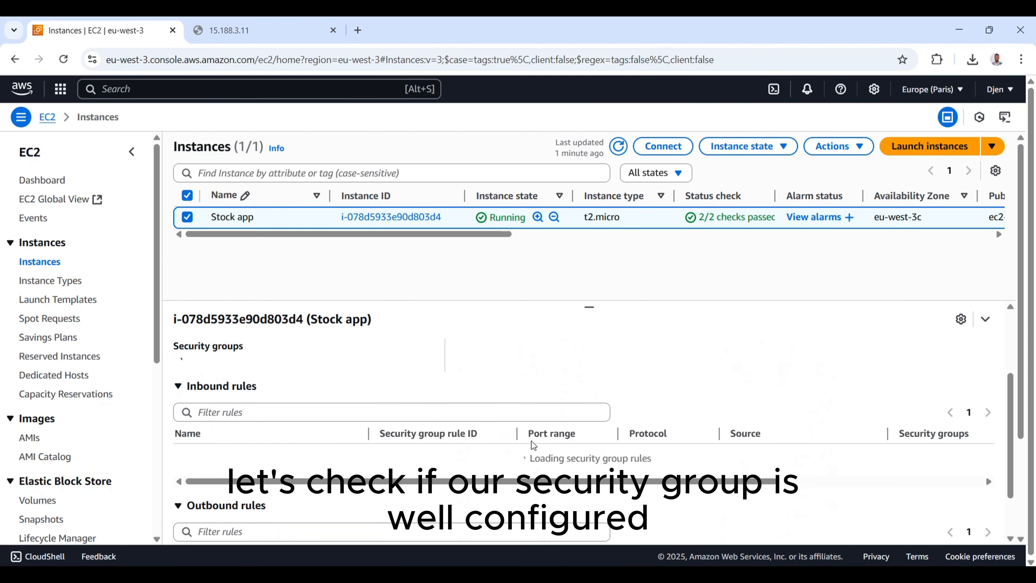
scroll(282, 402, "up", 2)
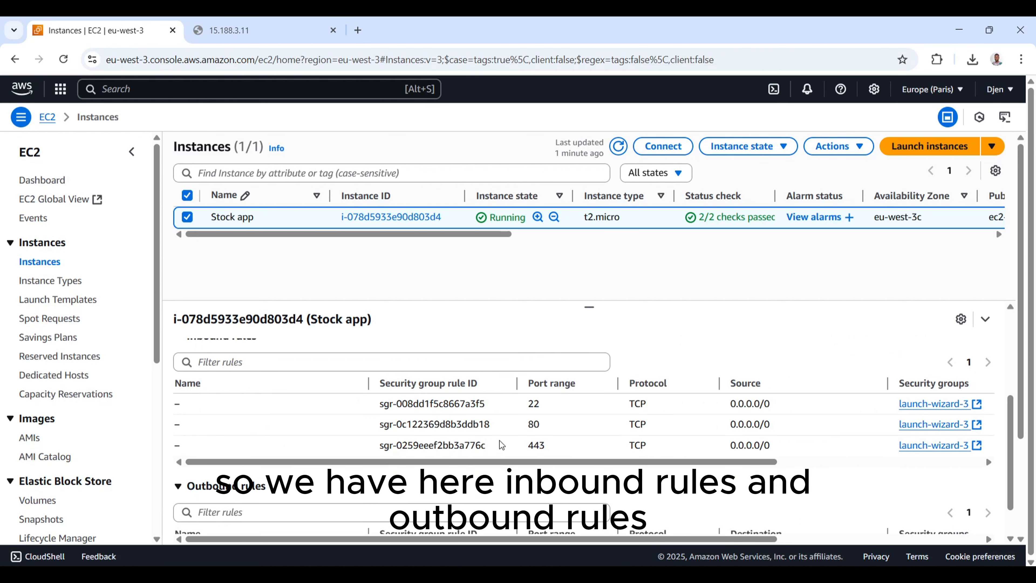
scroll(281, 440, "down", 3)
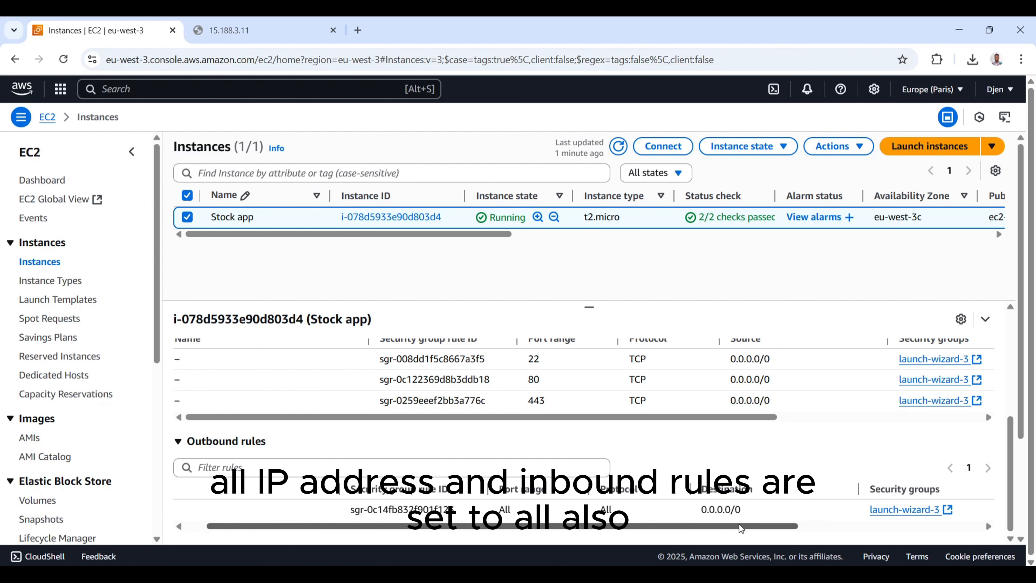
left_click_drag(715, 528, 997, 516)
scroll(270, 423, "up", 3)
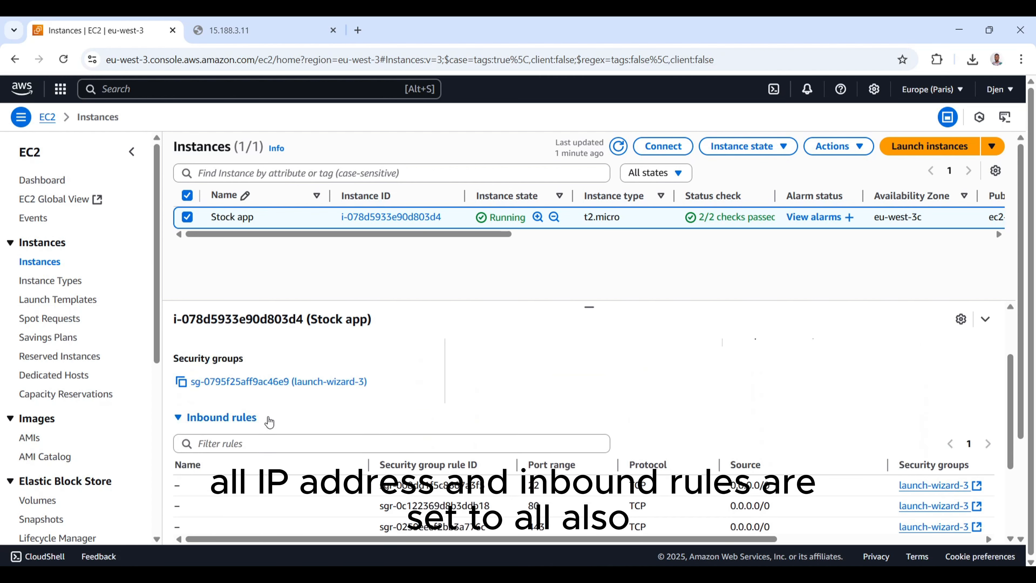
scroll(294, 425, "down", 2)
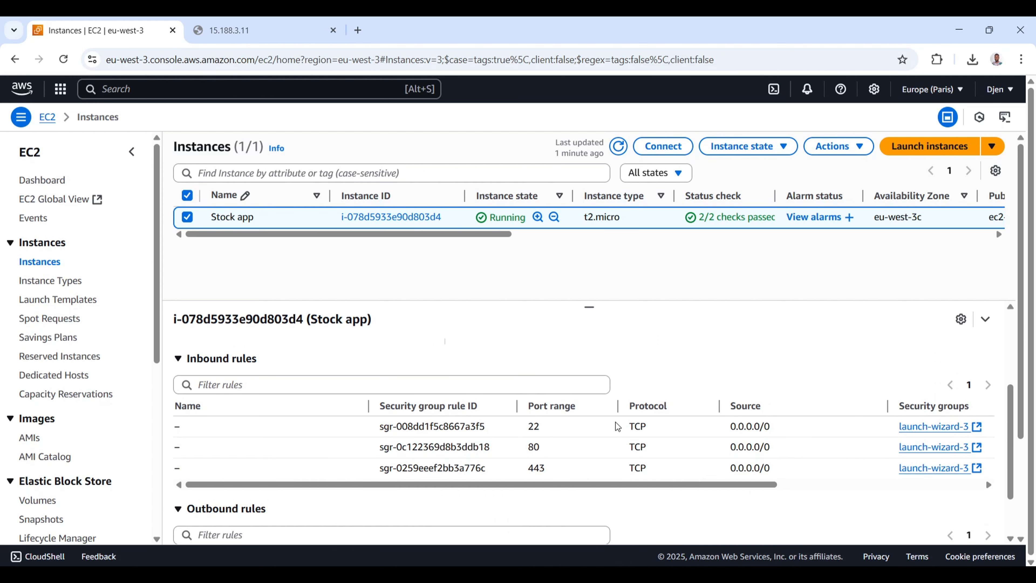
scroll(559, 400, "up", 3)
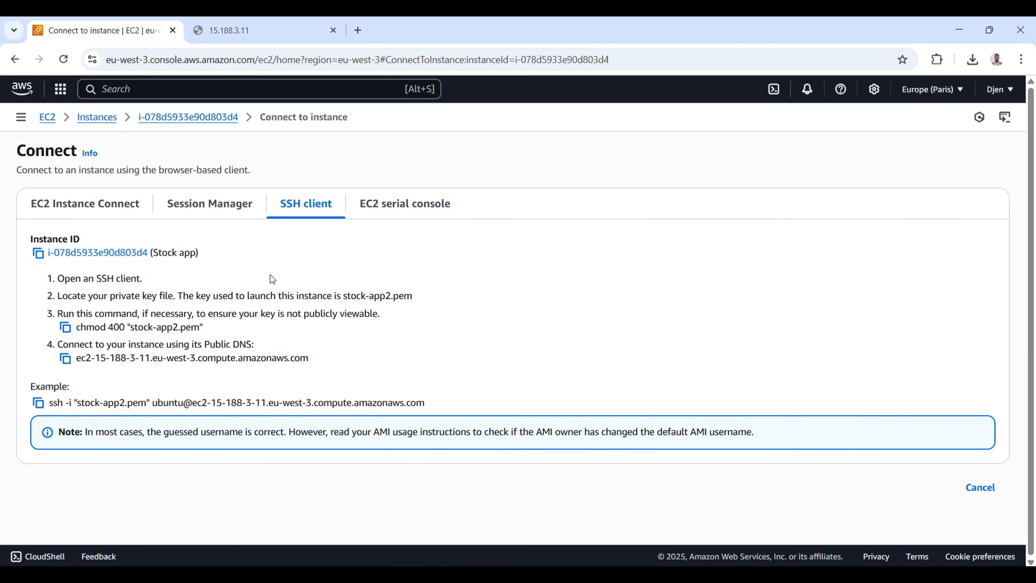
Examine the EC2 Instance Connect, Session Manager, EC2 serial console and SSH client connection methods, including the example SSH command
left_click(85, 213)
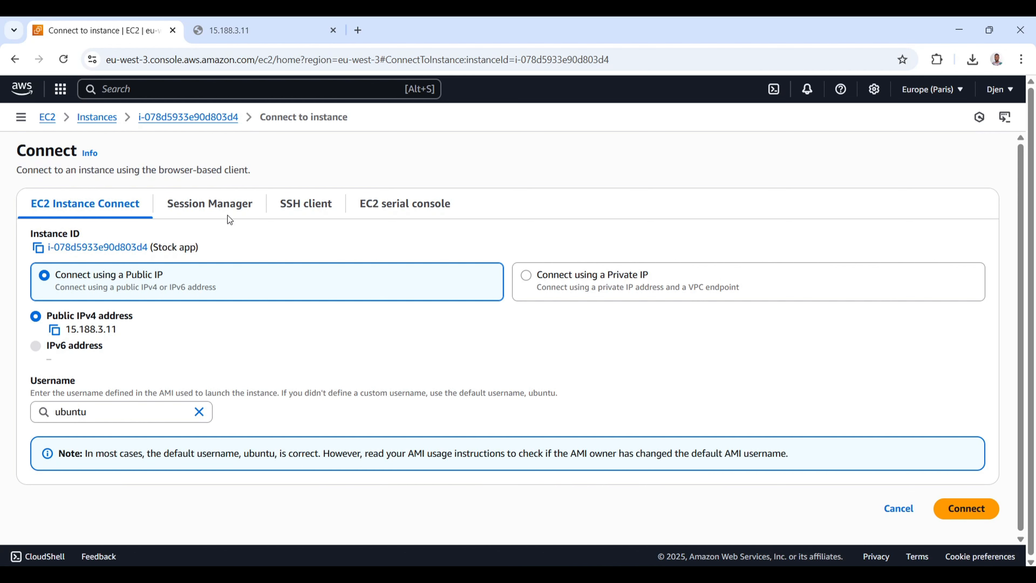
left_click(220, 207)
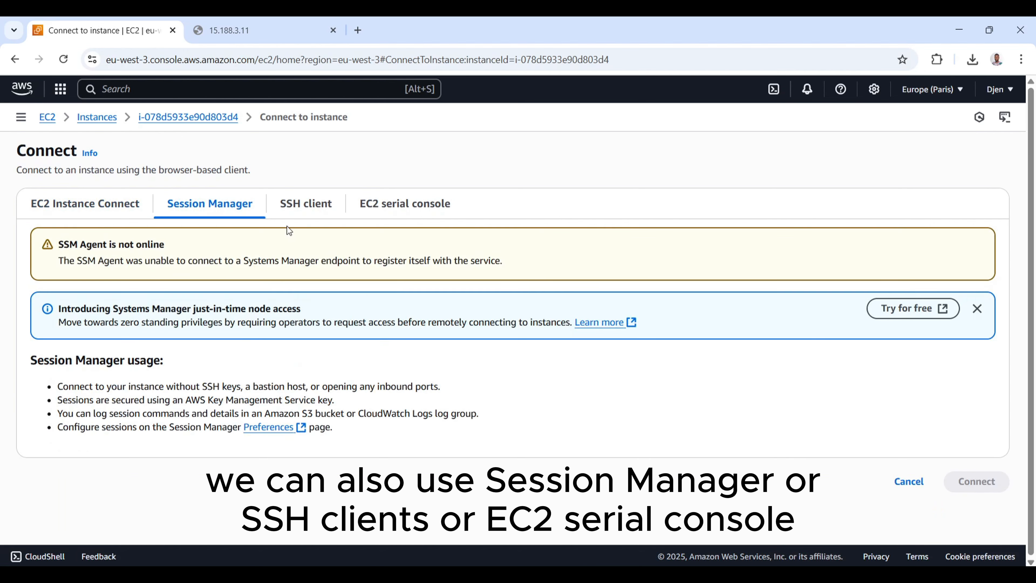
left_click(307, 204)
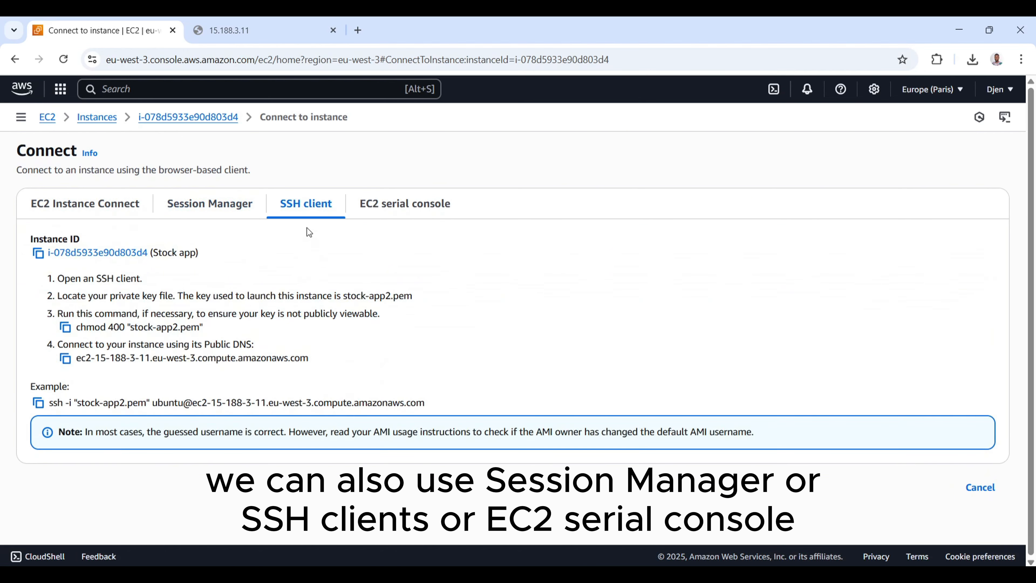
left_click(419, 202)
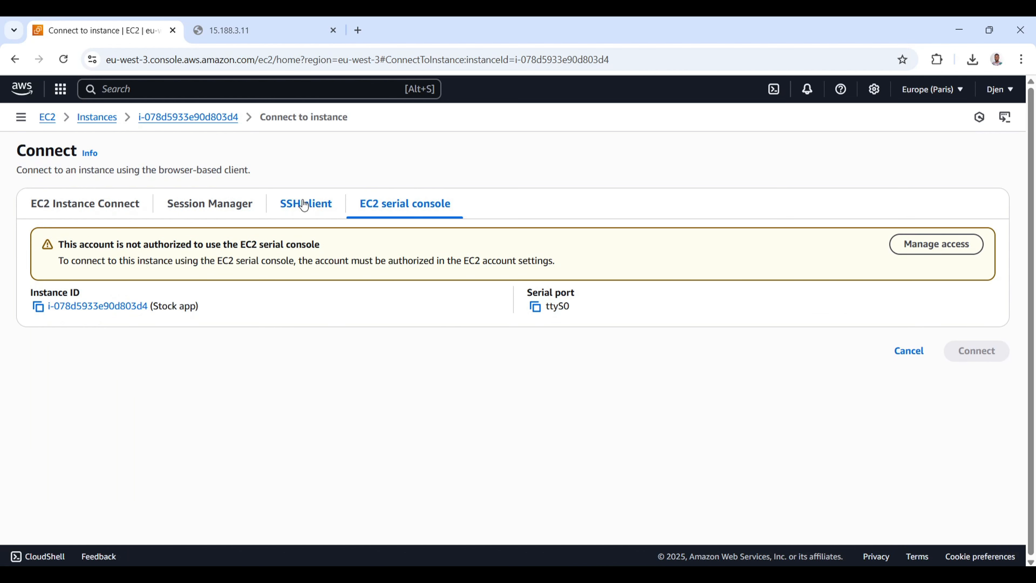
left_click(294, 203)
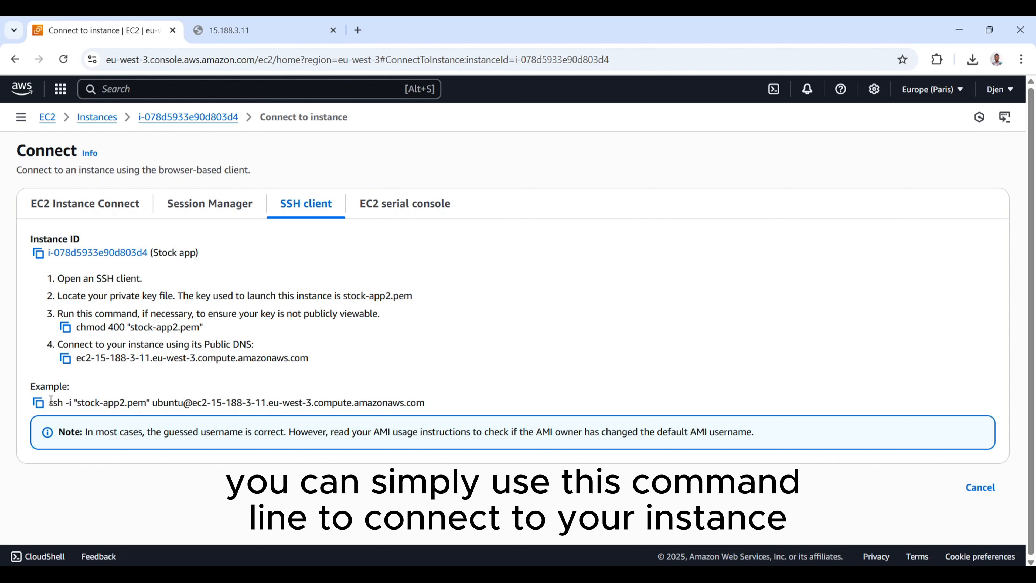
left_click_drag(51, 400, 455, 399)
left_click(426, 403)
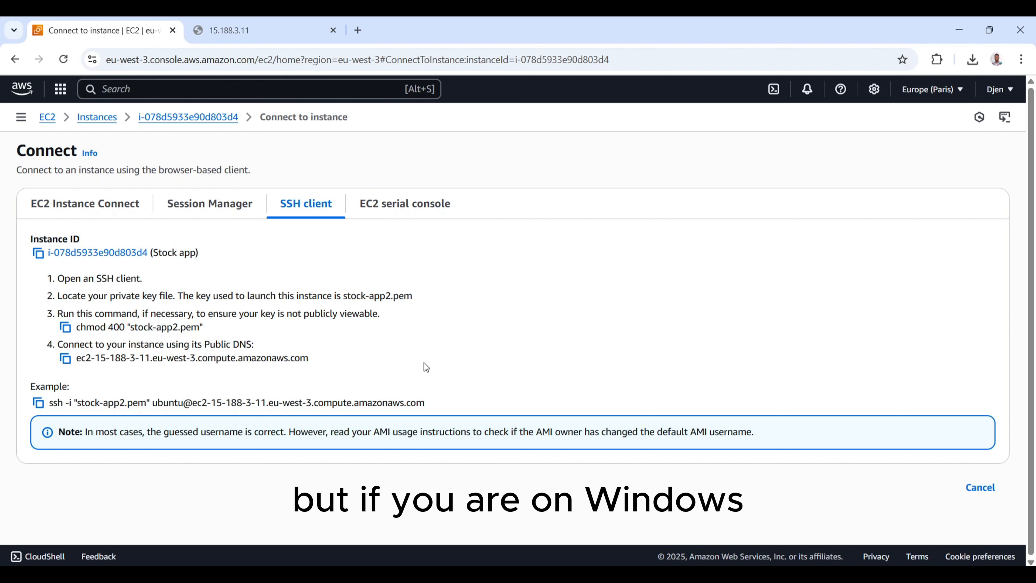
Open PuTTY and set its host name to ec2-15-188-3-11.eu-west-3.compute.amazonaws.com, copied from the example SSH command
key("super")
type("putty")
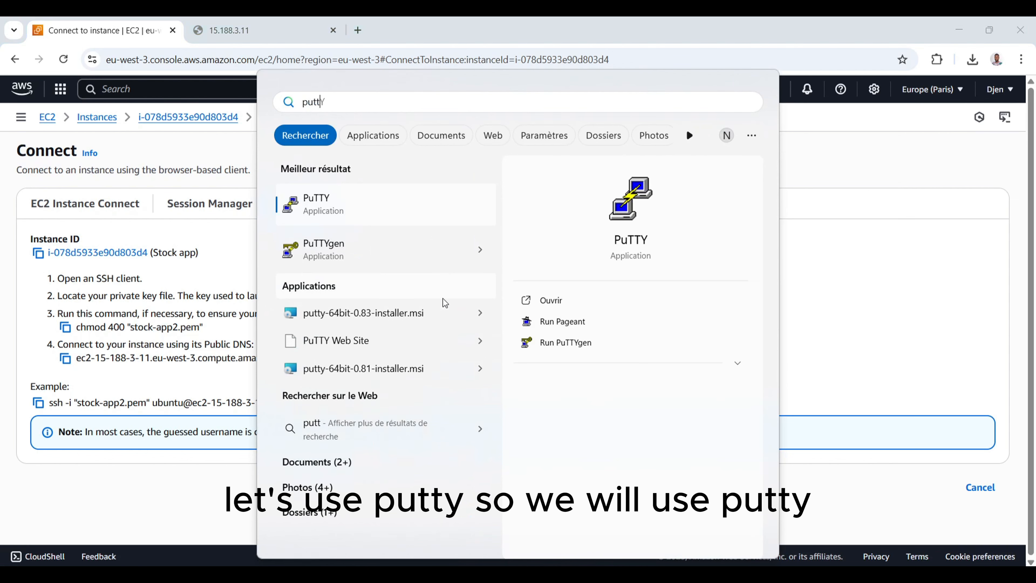
key("Return")
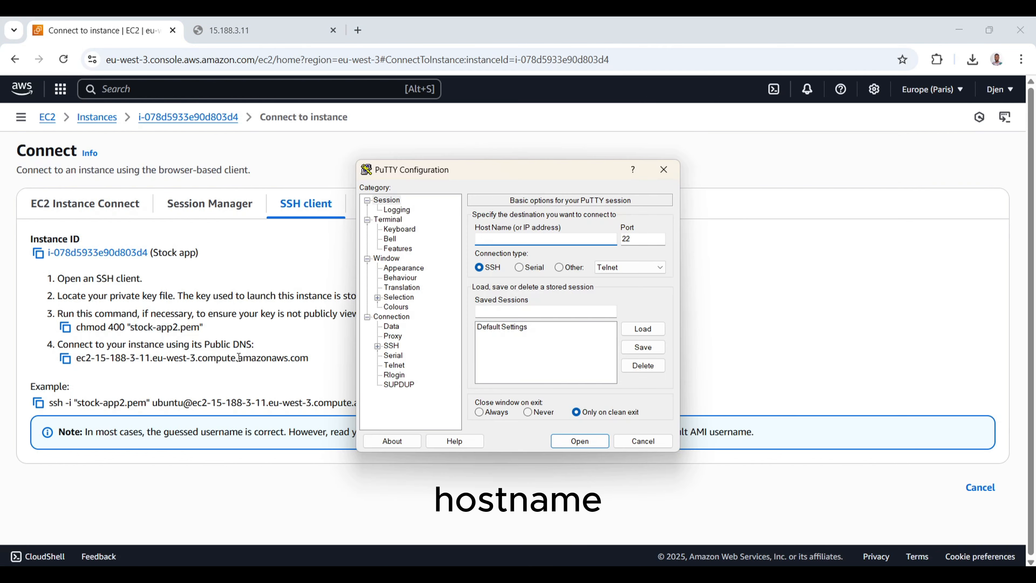
left_click(175, 303)
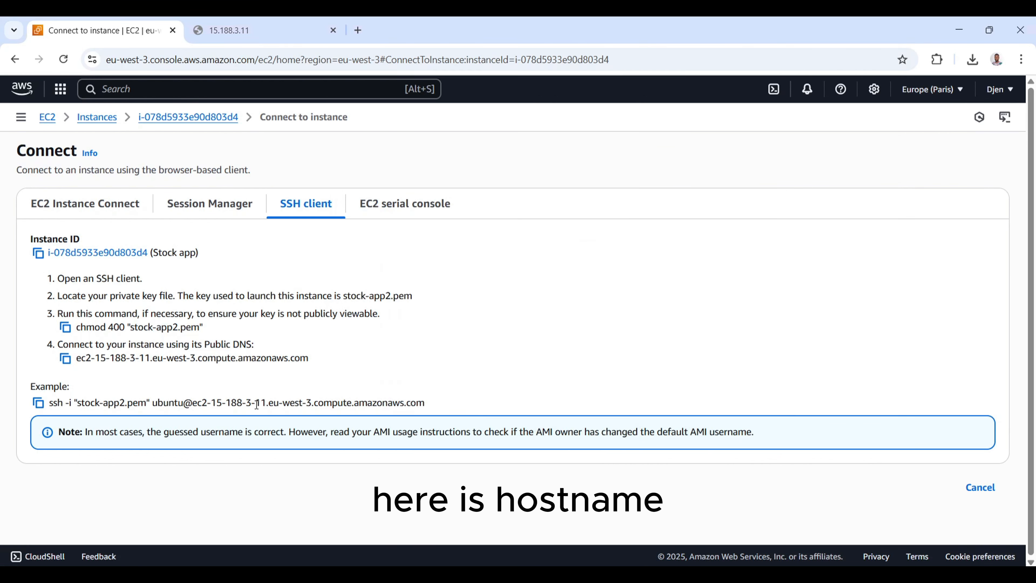
left_click_drag(193, 403, 425, 402)
key("ctrl+c")
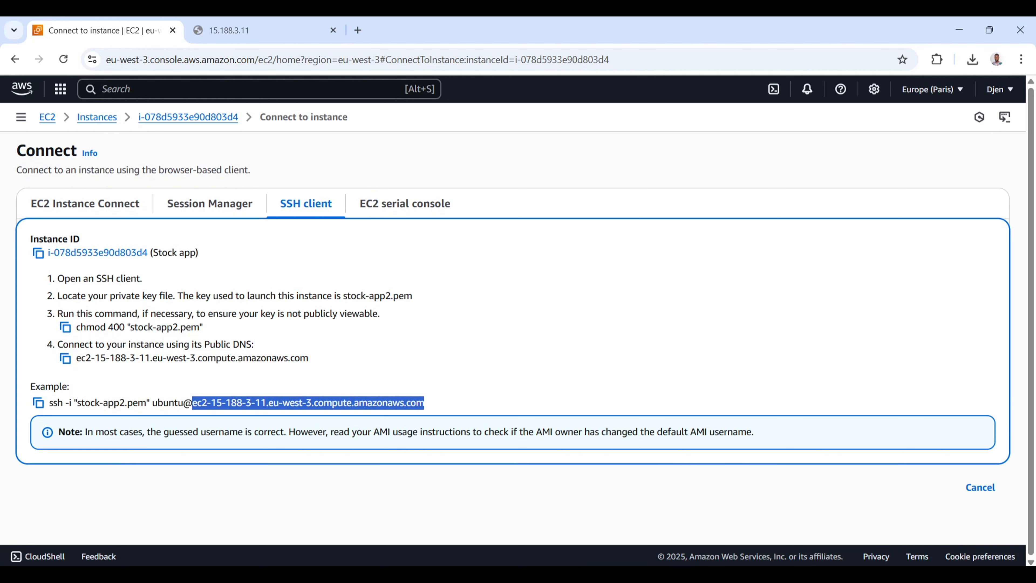
key("alt+Tab")
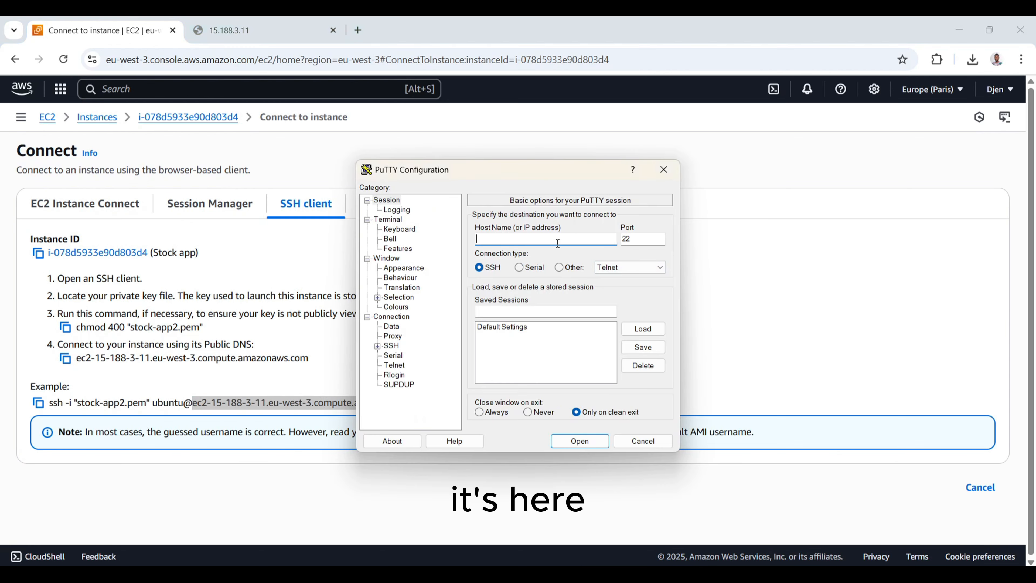
key("ctrl+v")
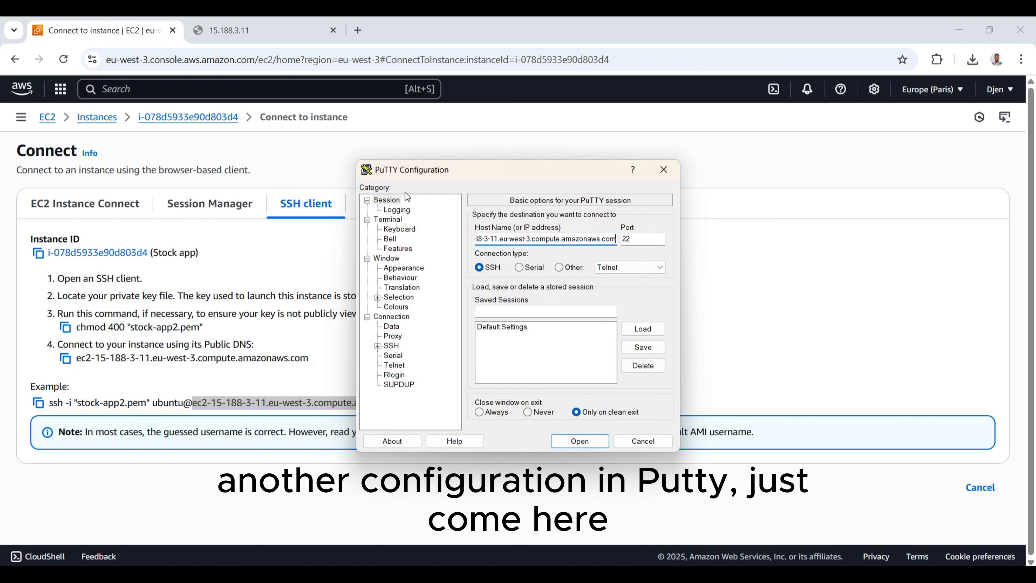
Choose the instance's private key file for public-key authentication in the SSH credentials settings
left_click(392, 317)
left_click(391, 346)
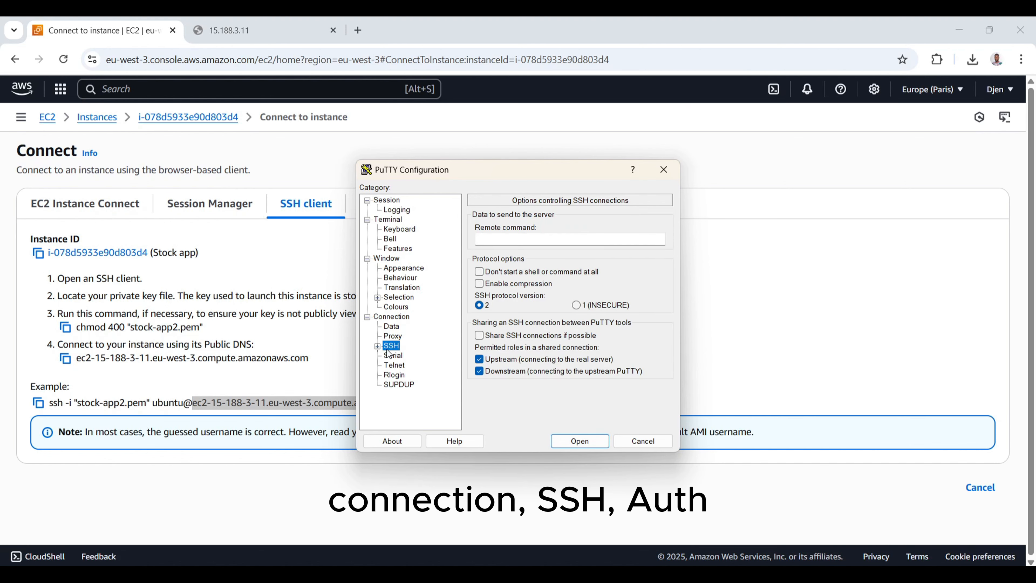
left_click(378, 346)
left_click(401, 375)
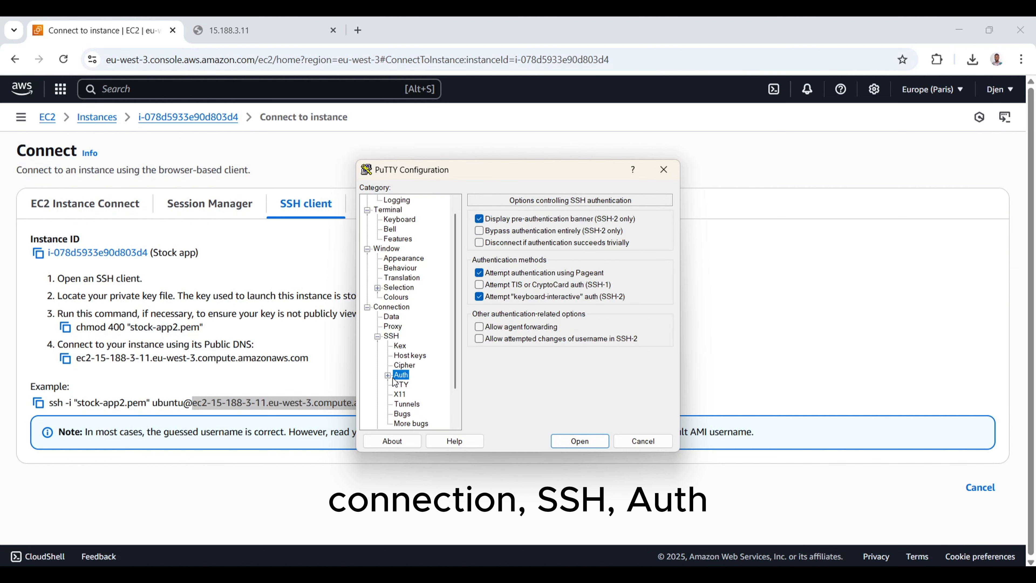
left_click(387, 374)
left_click(422, 385)
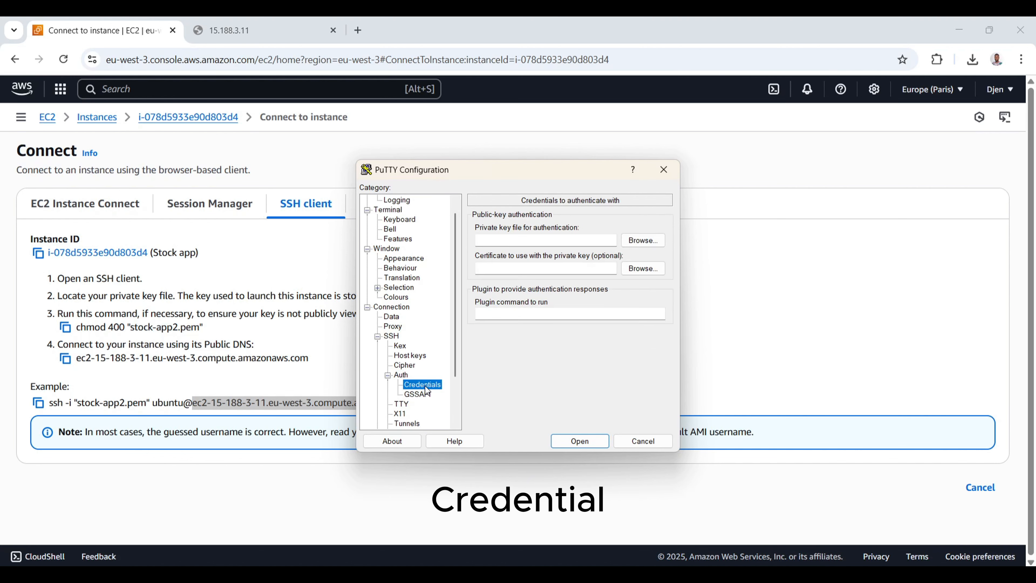
left_click(501, 240)
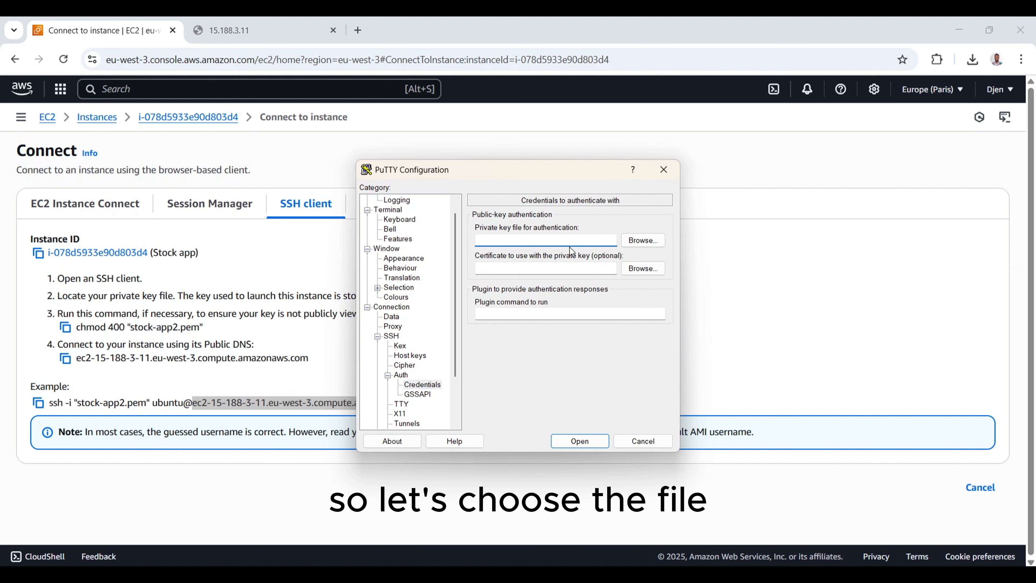
left_click(644, 241)
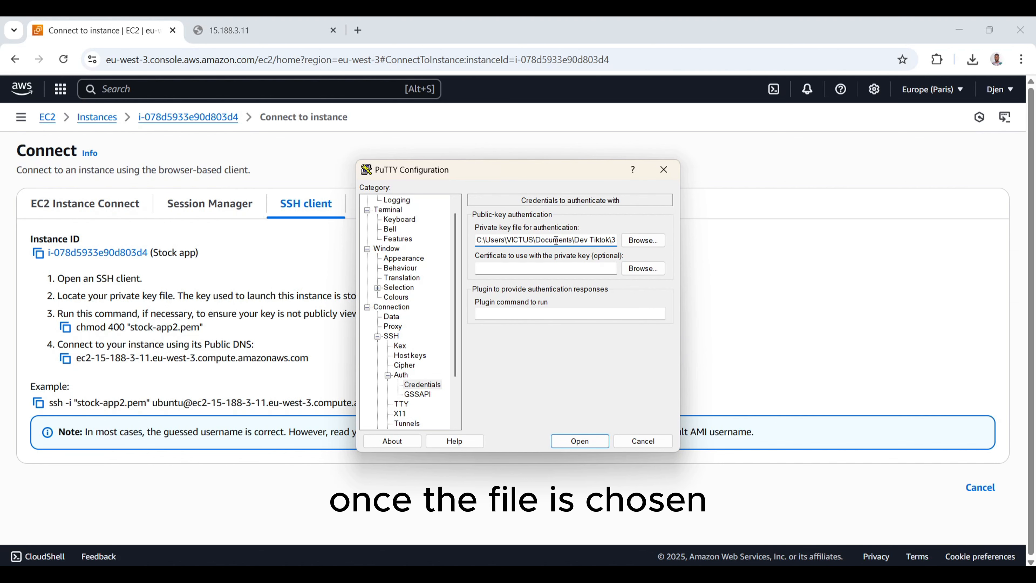
Save the session configuration as ec2-stock-app and close the PuTTY configuration window
scroll(409, 242, "up", 1)
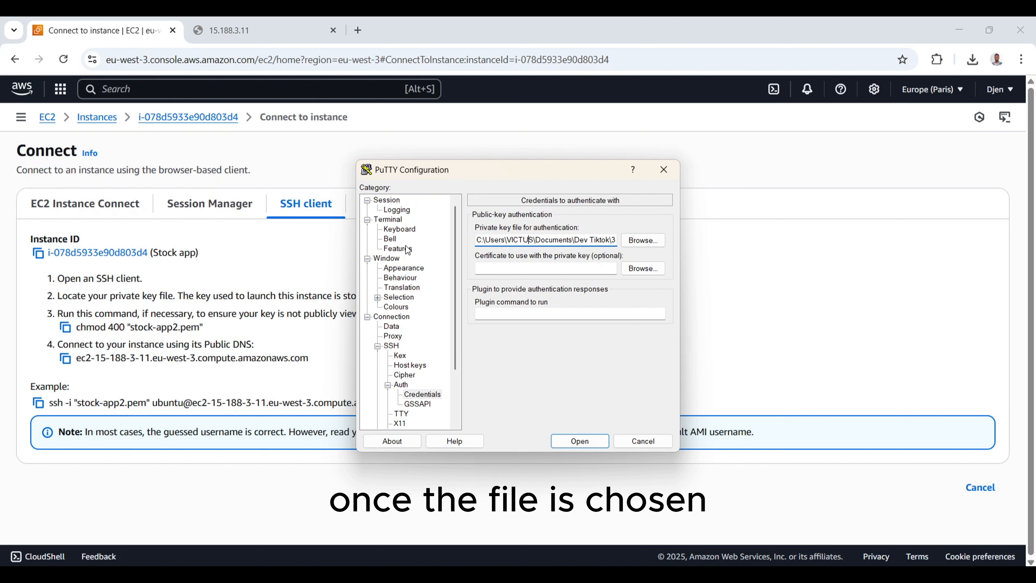
left_click(396, 202)
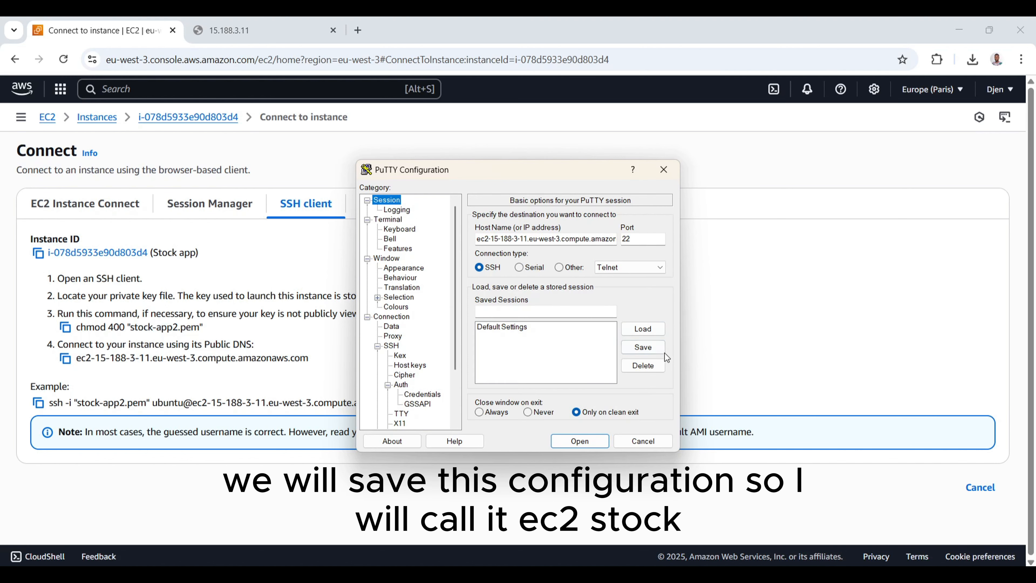
left_click(575, 312)
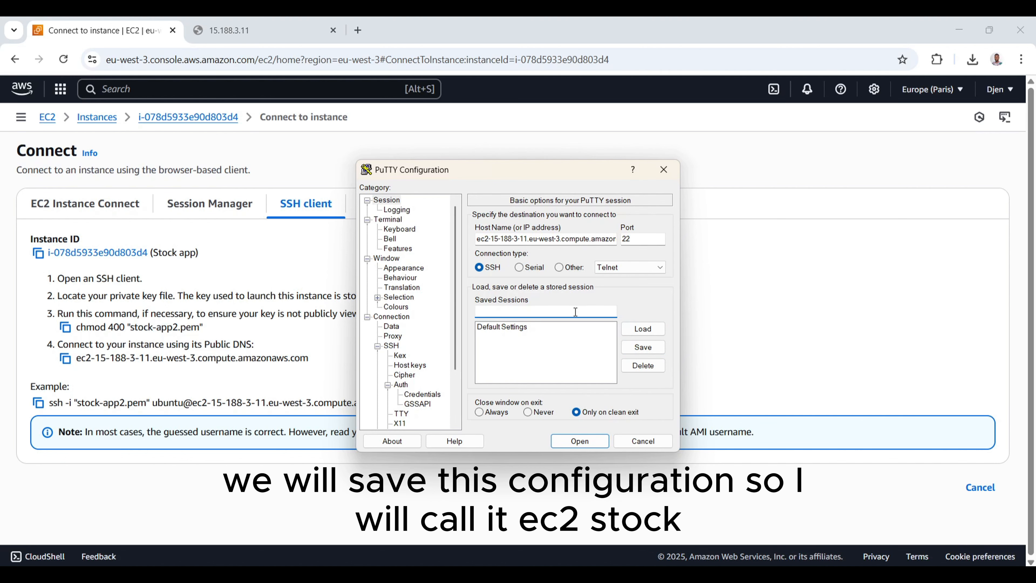
type("ec2-stoc")
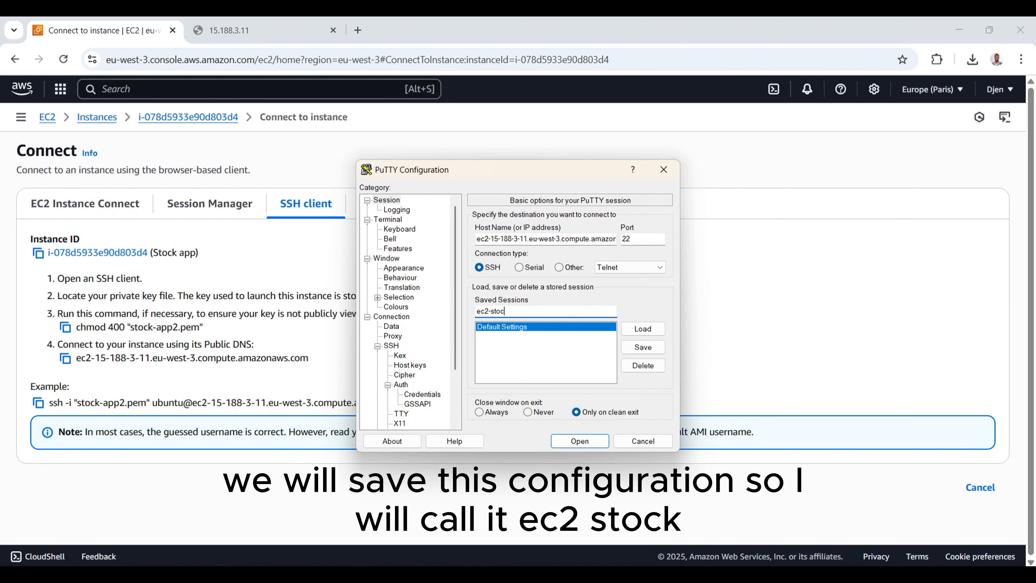
type("k-app")
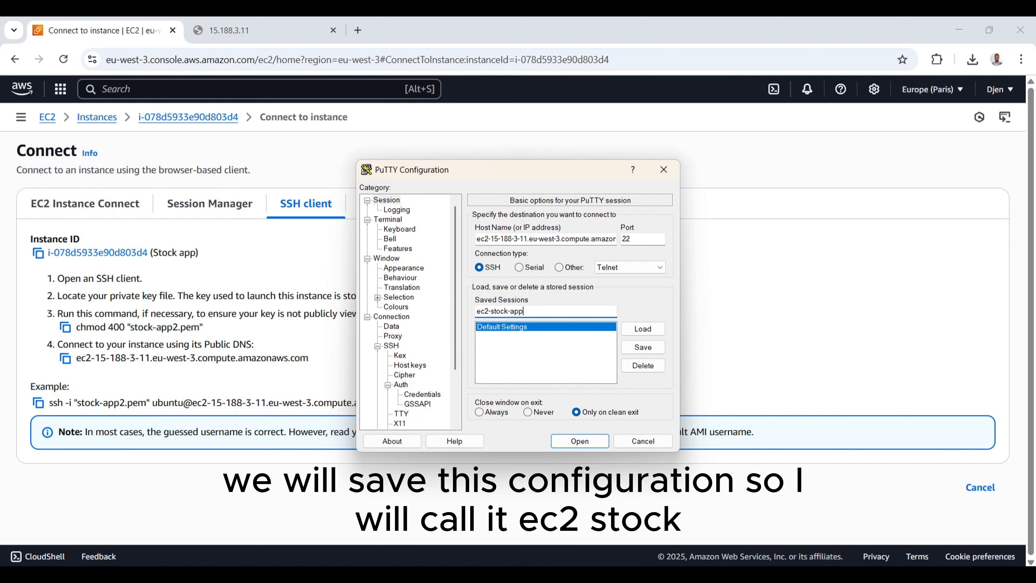
left_click(654, 346)
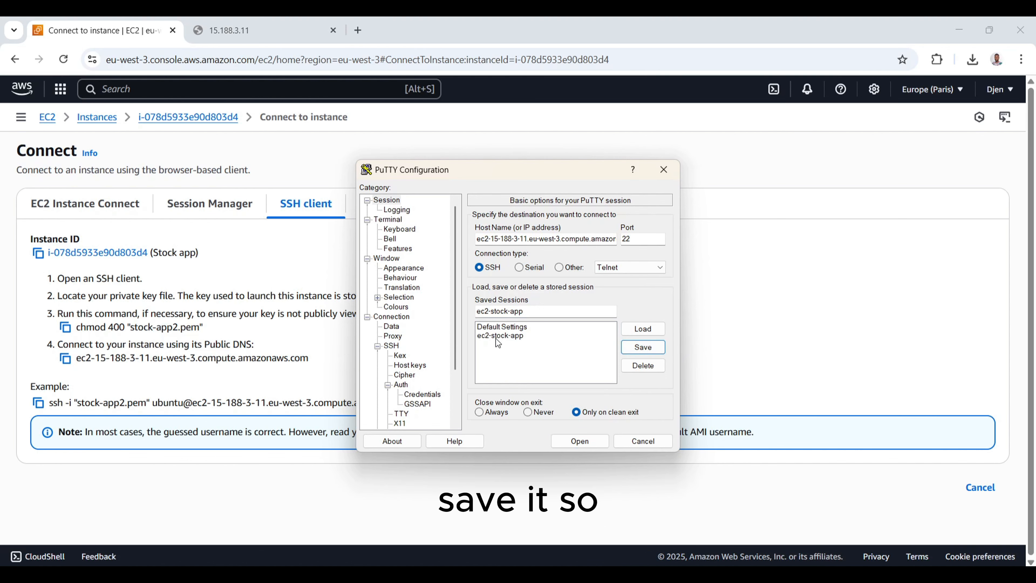
left_click(666, 172)
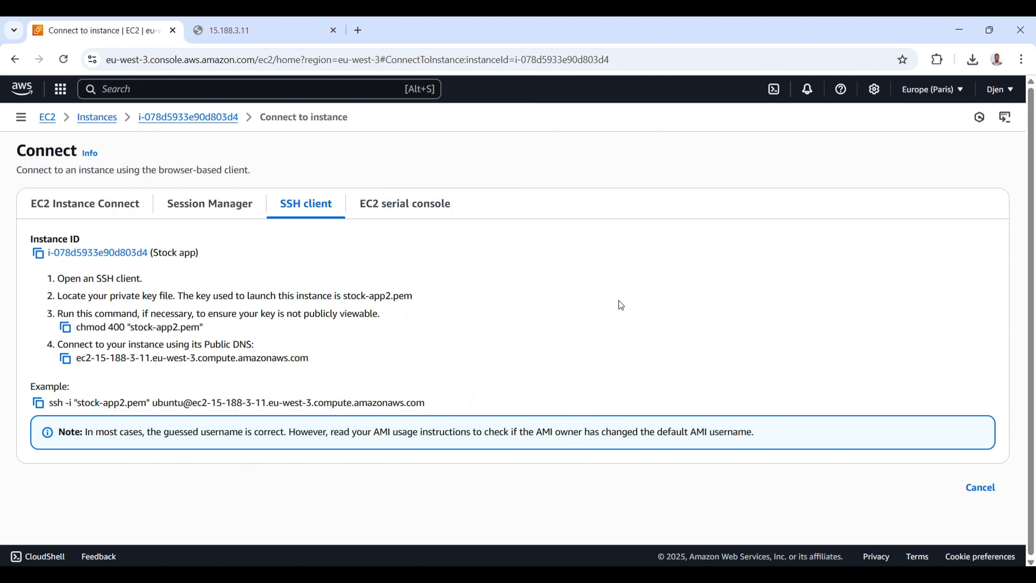
Open PuTTY again and load the saved session ec2-stock-app
key("super")
type("put")
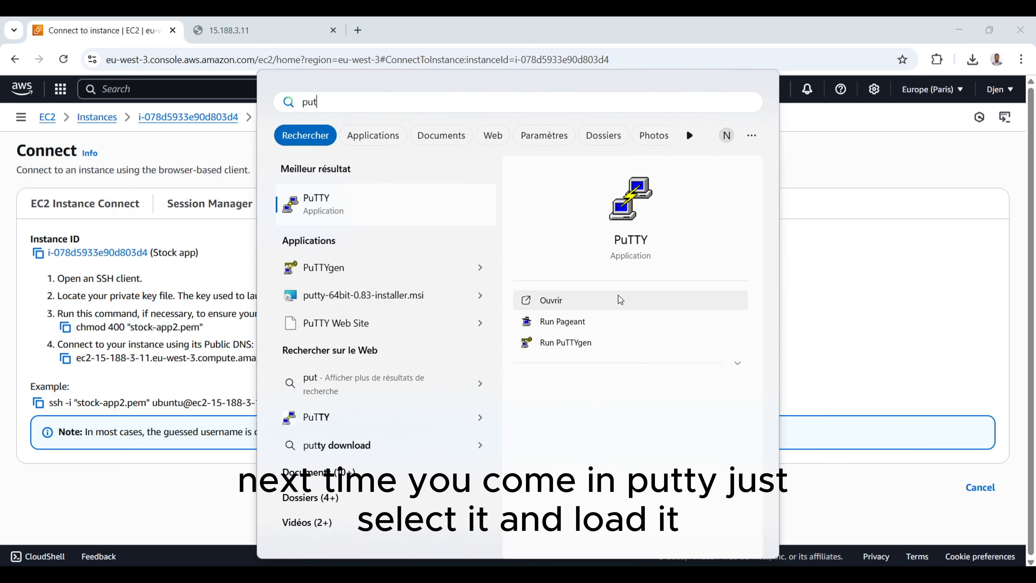
left_click(659, 306)
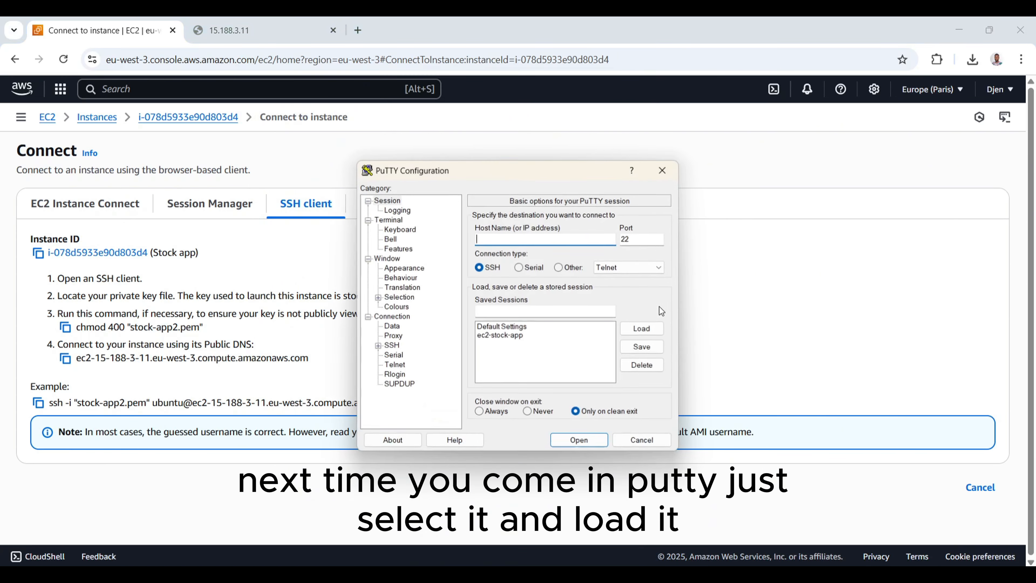
left_click(518, 329)
left_click(517, 340)
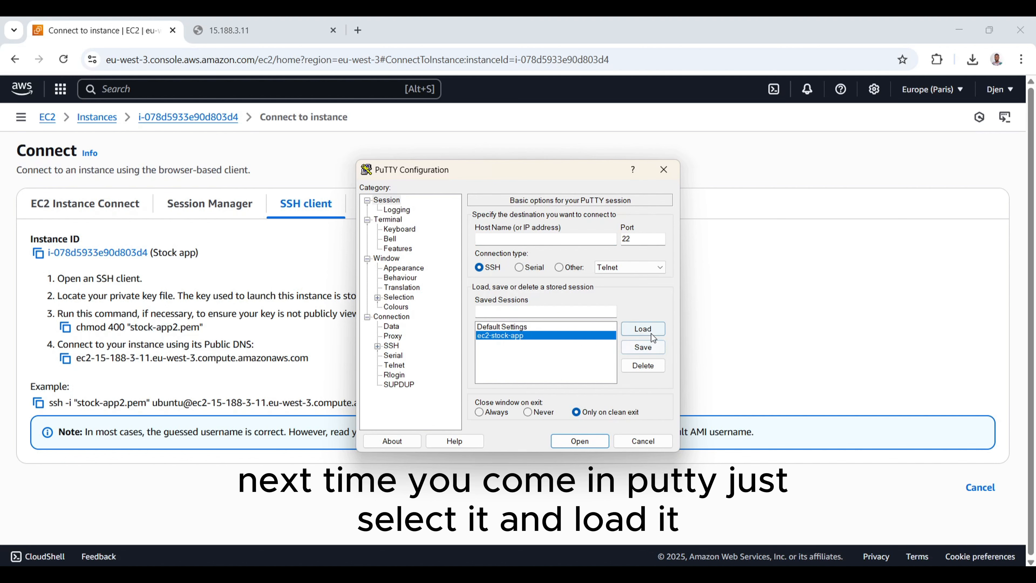
left_click(643, 330)
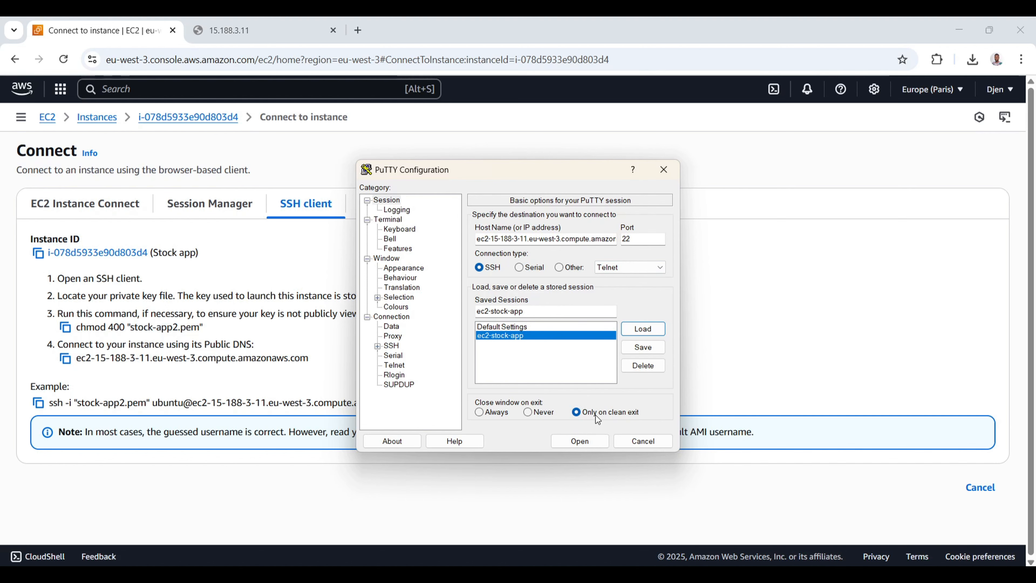
Connect to the instance with the loaded session, accept the server's host key and log in as ubuntu
left_click(579, 441)
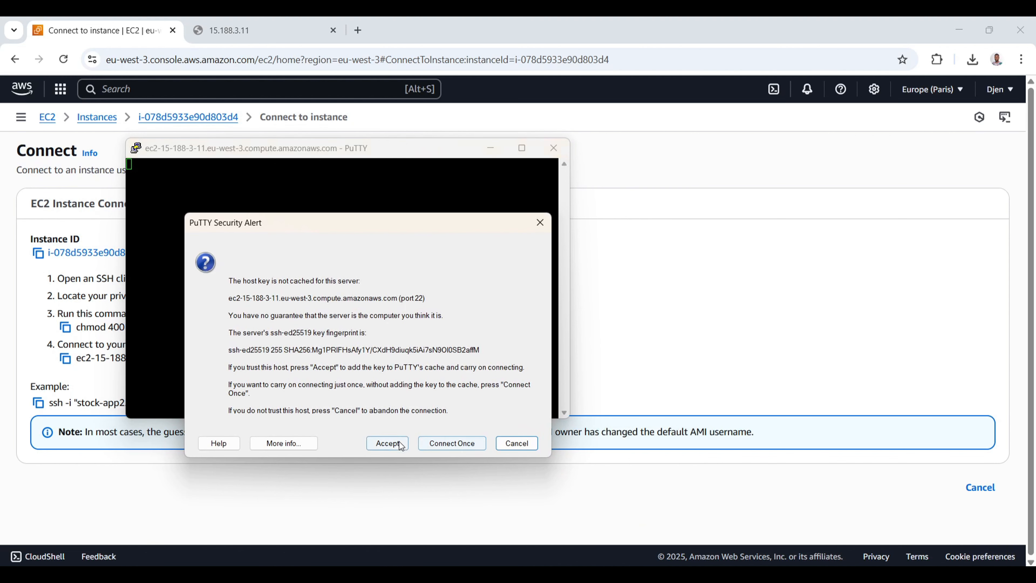
left_click(386, 442)
type("ubuntu")
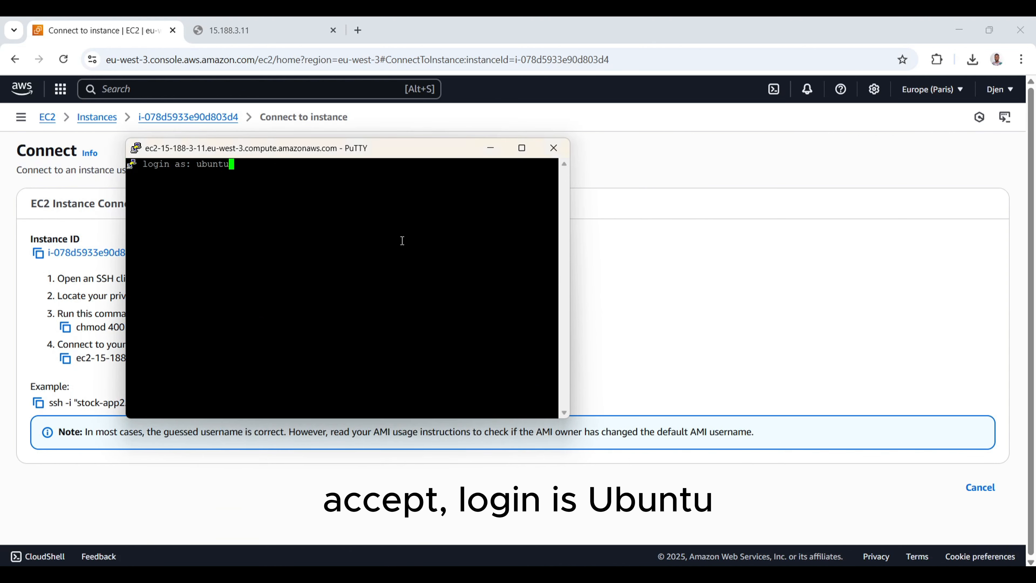
key("Return")
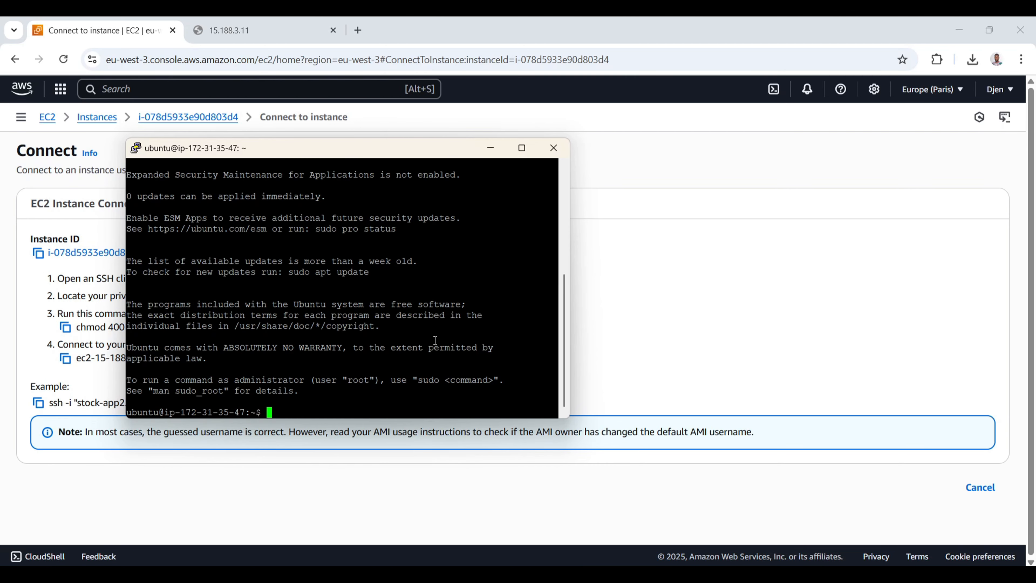
Enter a sudo apt command at the instance's shell prompt
key("Return")
type("sudo apt")
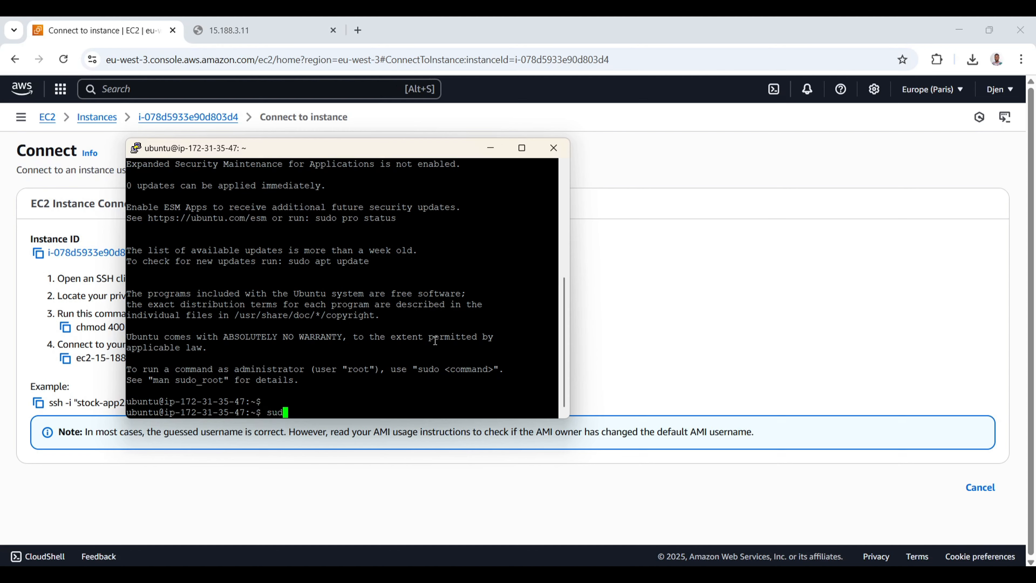